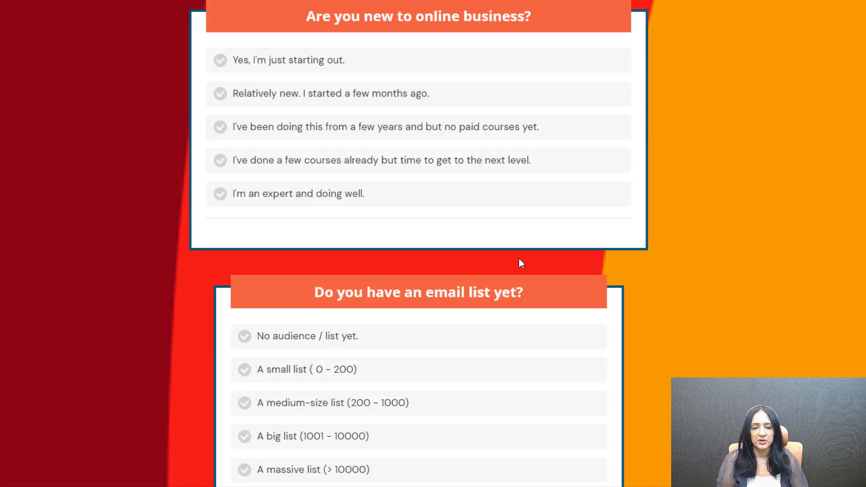
Answer the first three quiz questions: "Yes, I'm just starting out", "A small list (0 - 200)" and charging anywhere from $49 - $299.
click(300, 60)
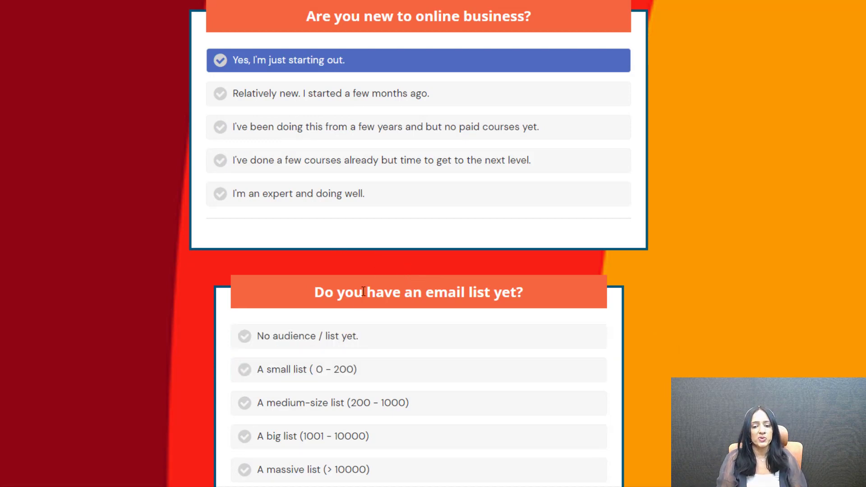
scroll(610, 236, down, 3)
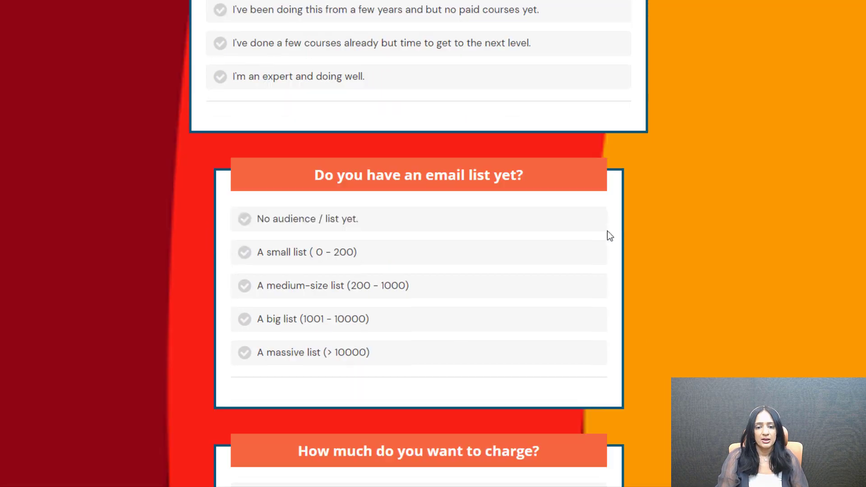
scroll(378, 181, up, 3)
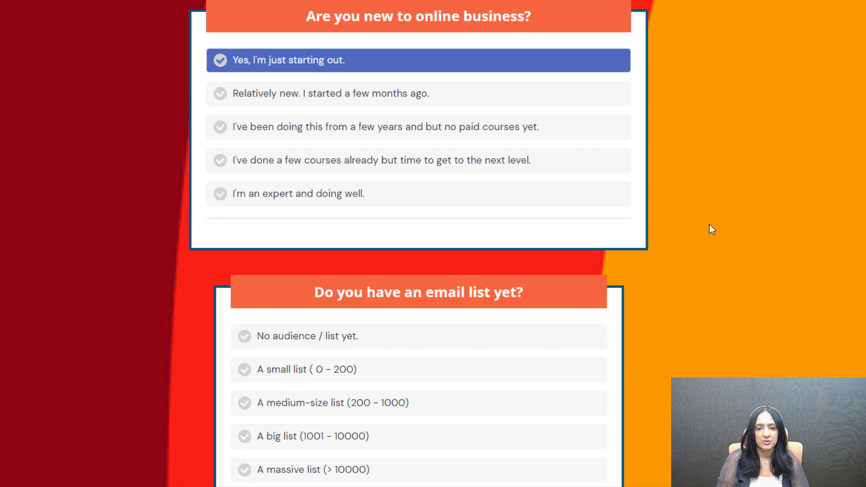
click(379, 370)
scroll(447, 345, down, 2)
scroll(387, 345, down, 3)
click(379, 345)
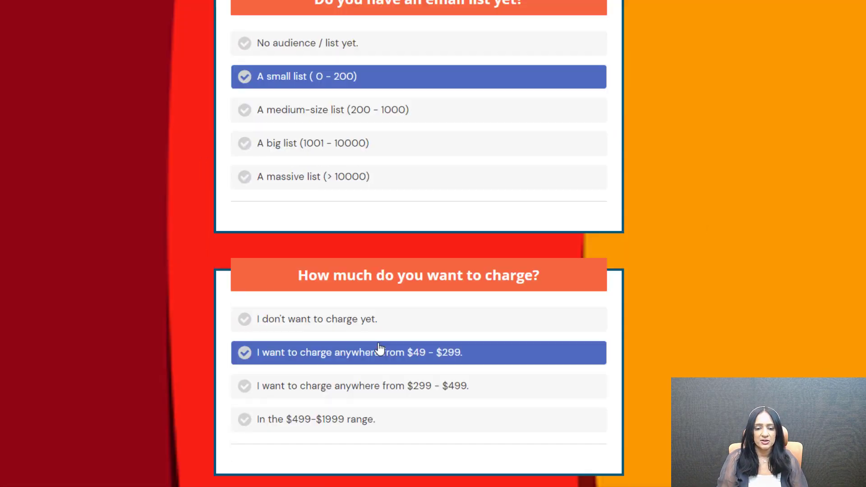
Choose "Build an audience and grow my email list" as the main goal, finish the remaining question and submit the contact details.
scroll(367, 356, down, 4)
click(513, 384)
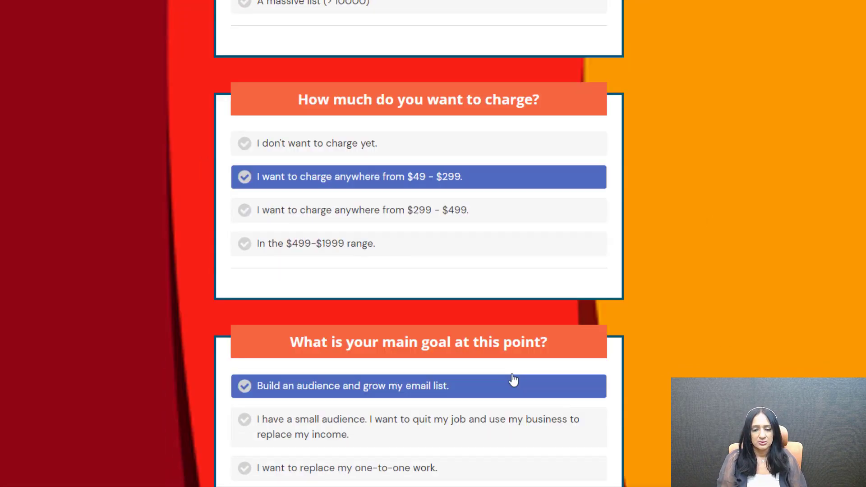
scroll(512, 381, down, 3)
click(396, 384)
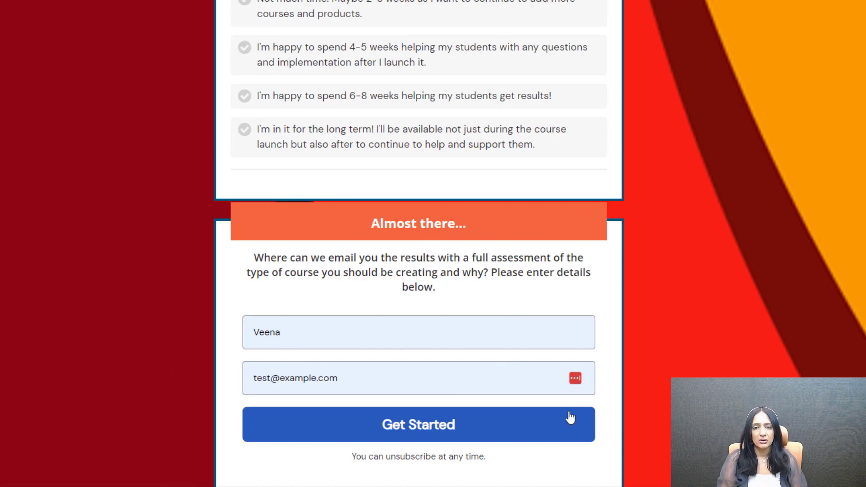
click(436, 431)
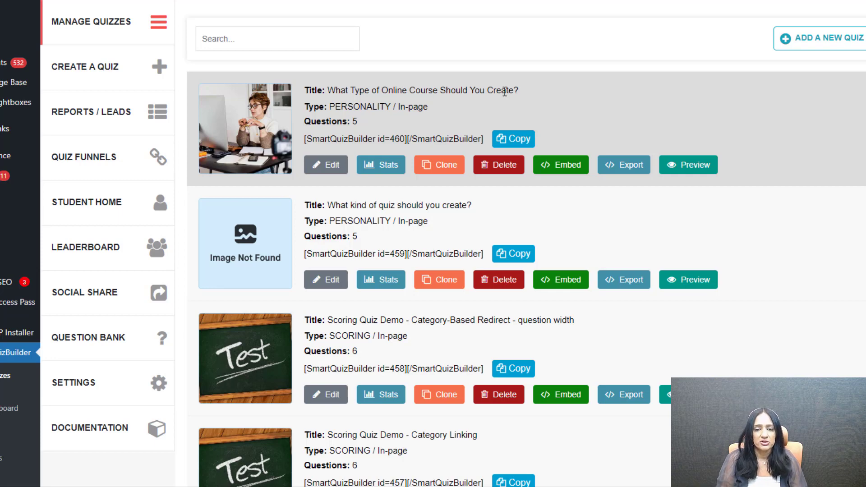
Edit the quiz "What Type of Online Course Should You Create?" so all questions on the same page use the Next Button option.
click(333, 167)
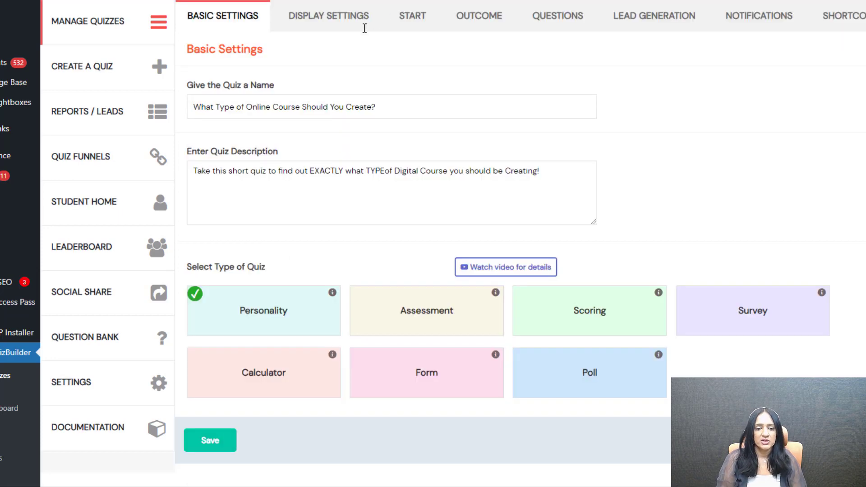
click(359, 25)
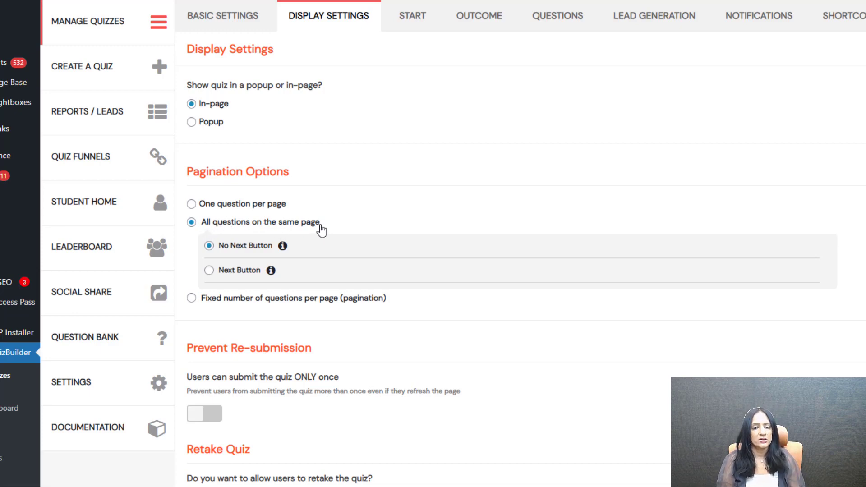
click(209, 272)
scroll(469, 257, down, 8)
scroll(471, 259, down, 20)
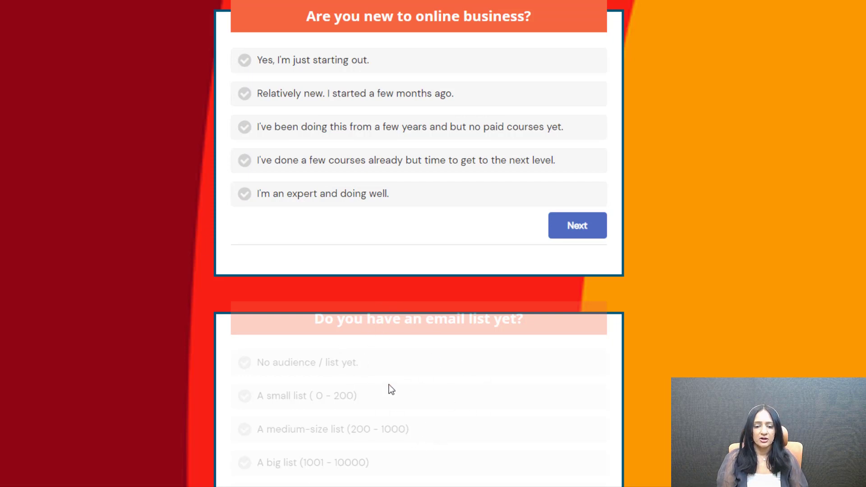
Advance through the first three quiz questions, answering "Relatively new. I started a few months ago", "No audience / list yet" and $299 - $499.
click(344, 93)
click(578, 227)
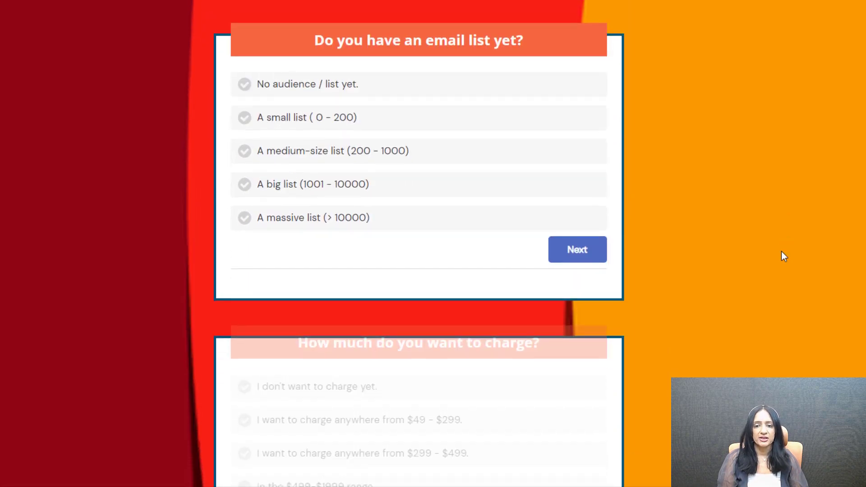
click(381, 84)
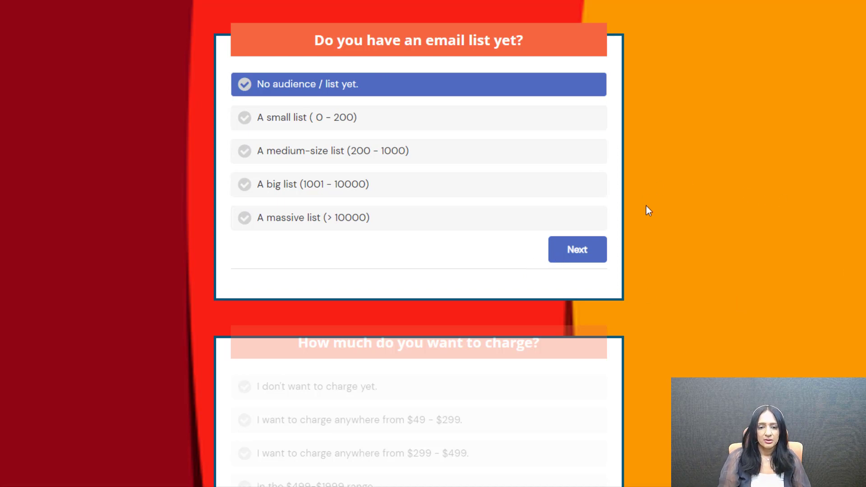
click(581, 259)
click(585, 221)
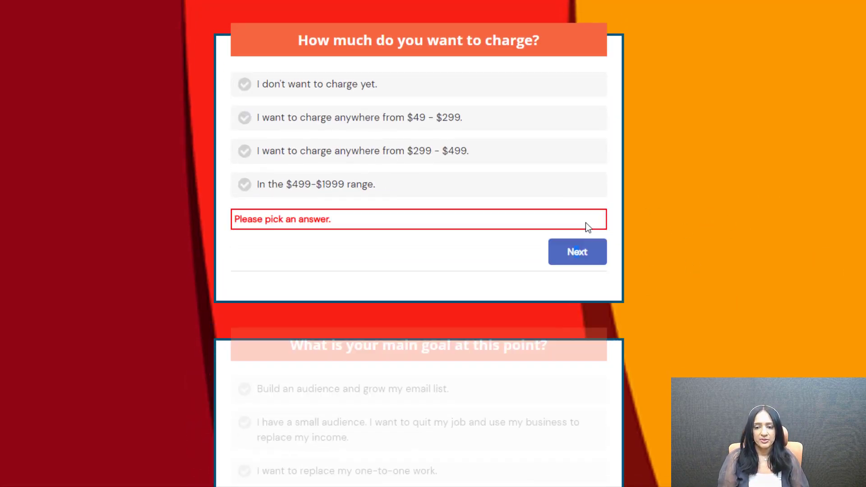
click(364, 152)
click(569, 254)
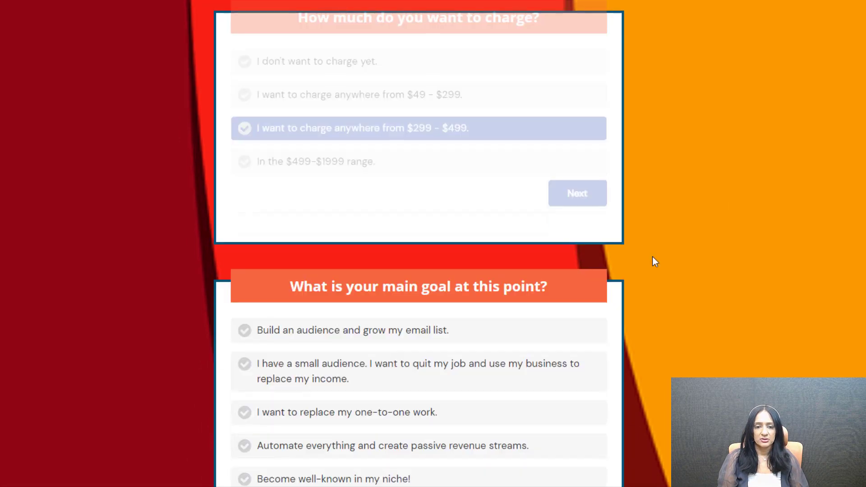
Answer the main goal question and the question about time for helping students, and submit the contact details.
click(416, 85)
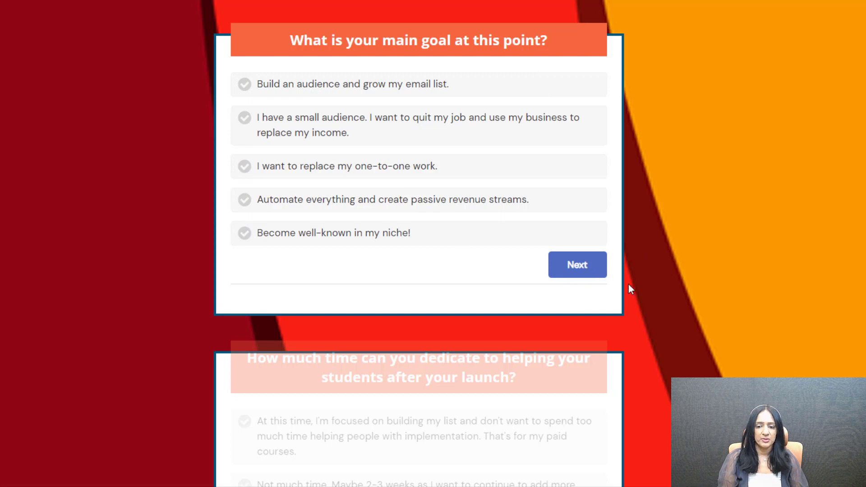
click(589, 270)
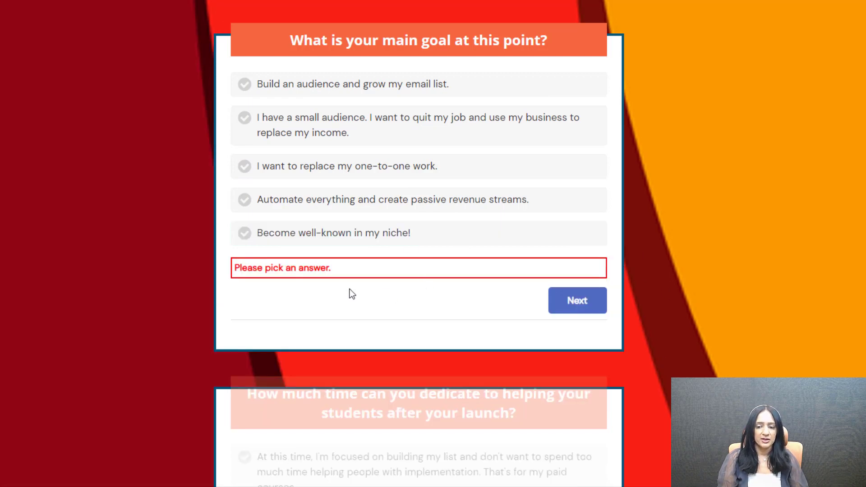
scroll(494, 433, down, 1)
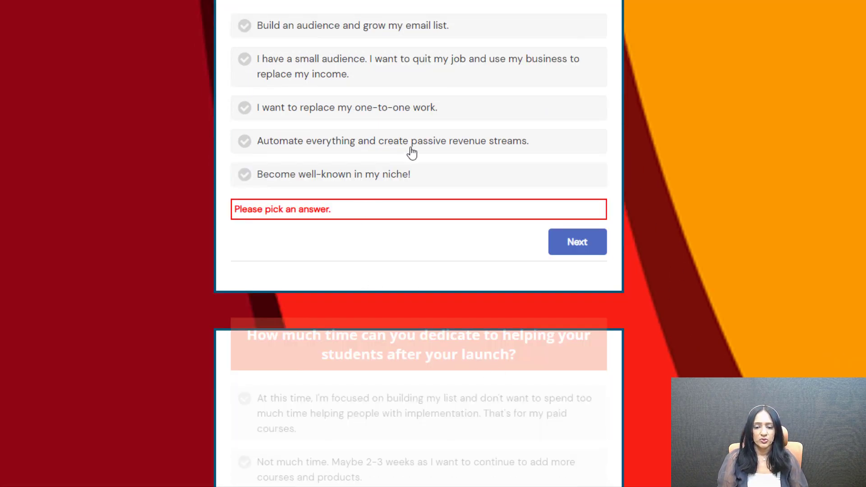
drag(489, 144, 660, 197)
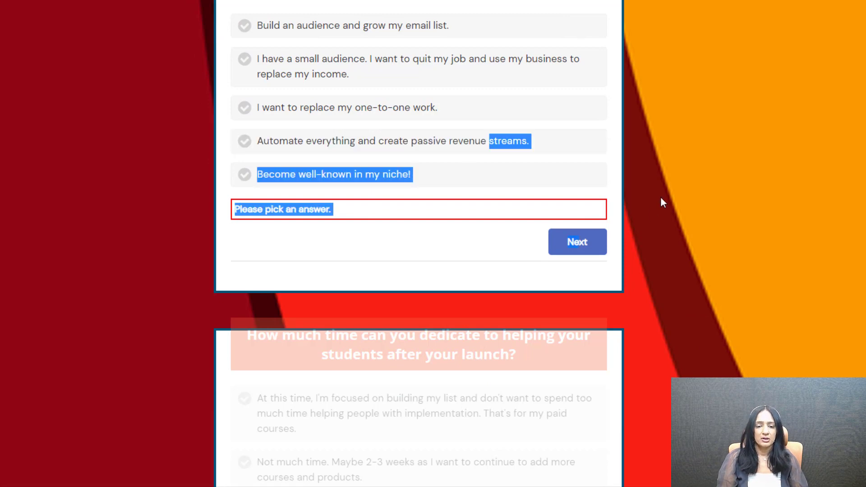
click(660, 197)
click(397, 72)
click(577, 251)
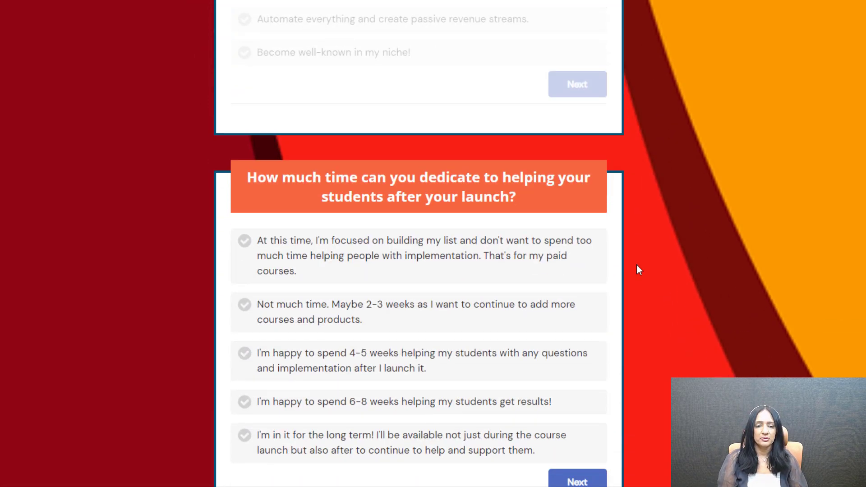
click(272, 129)
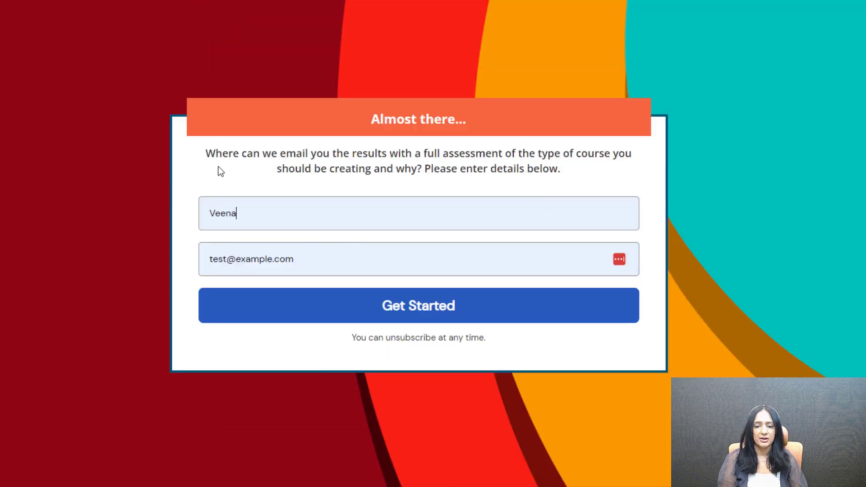
click(508, 301)
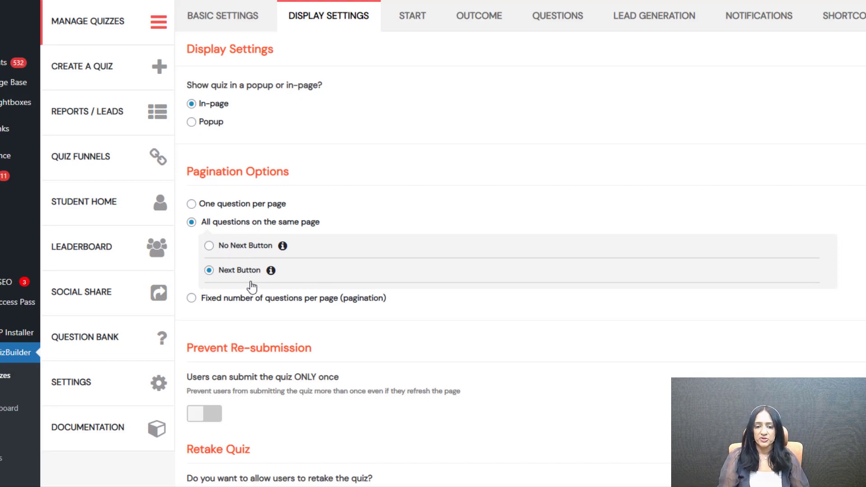
Set the quiz pagination to a fixed number of 10 questions per page.
click(192, 298)
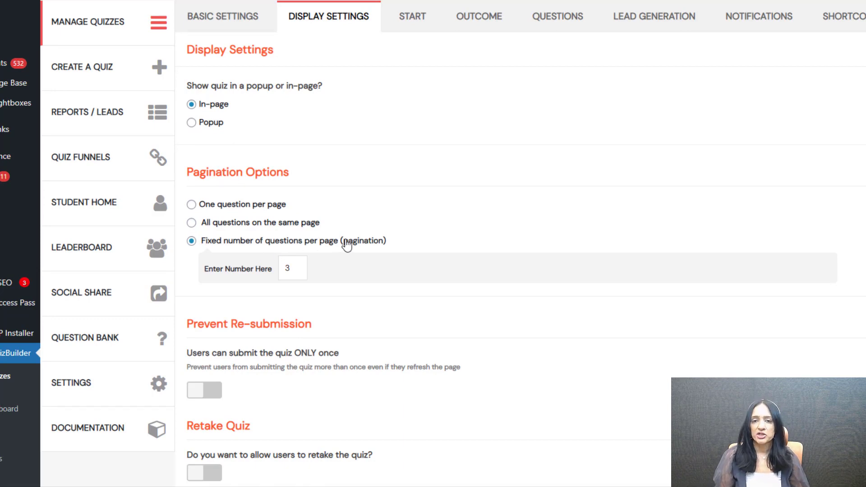
double_click(295, 264)
text(10)
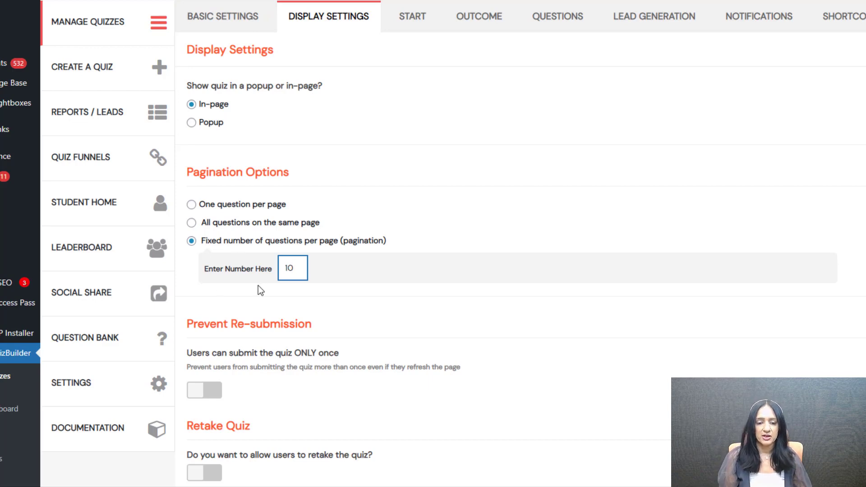
Set the quiz pagination to all questions on the same page with No Next Button.
click(197, 223)
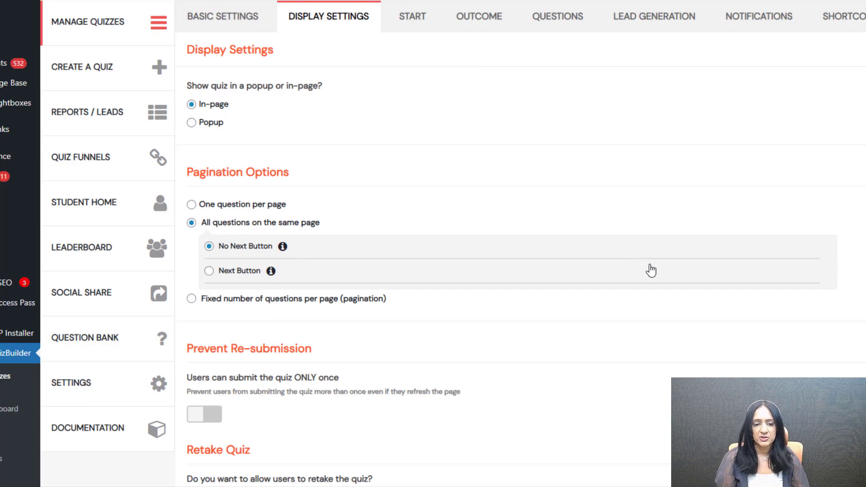
Review the quiz's Start screen layout, title and image, along with the remaining display settings.
click(416, 28)
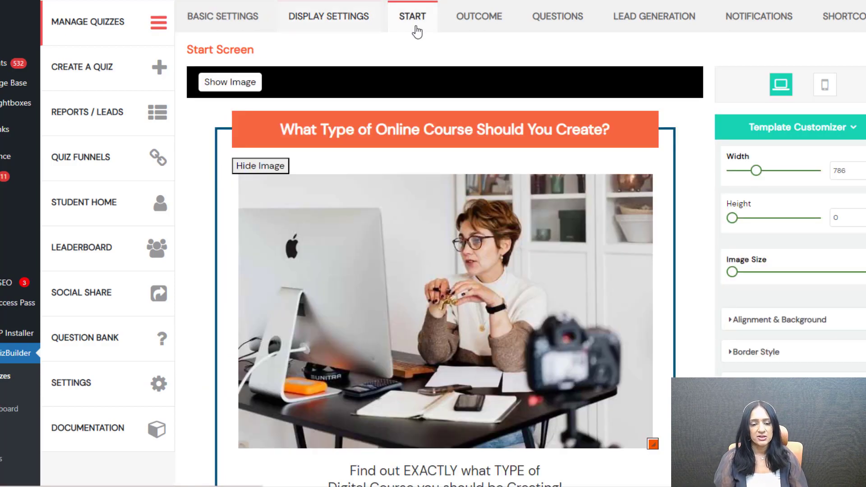
scroll(665, 166, down, 2)
scroll(691, 230, up, 2)
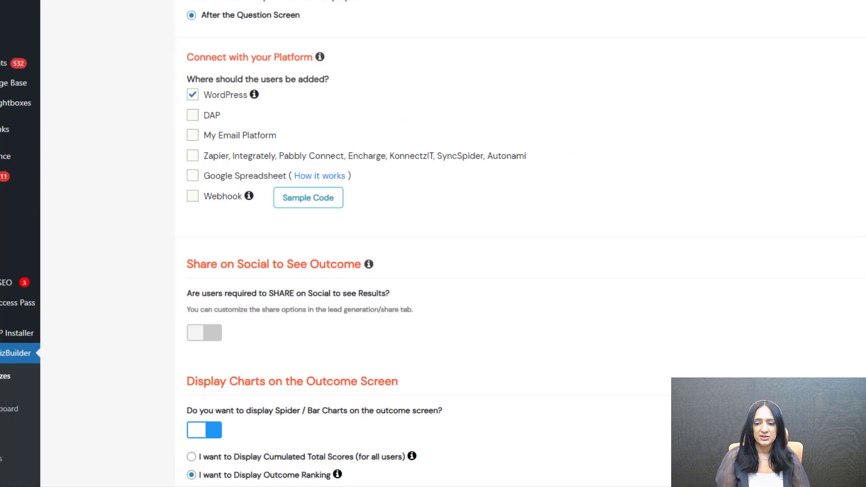
scroll(678, 73, up, 2)
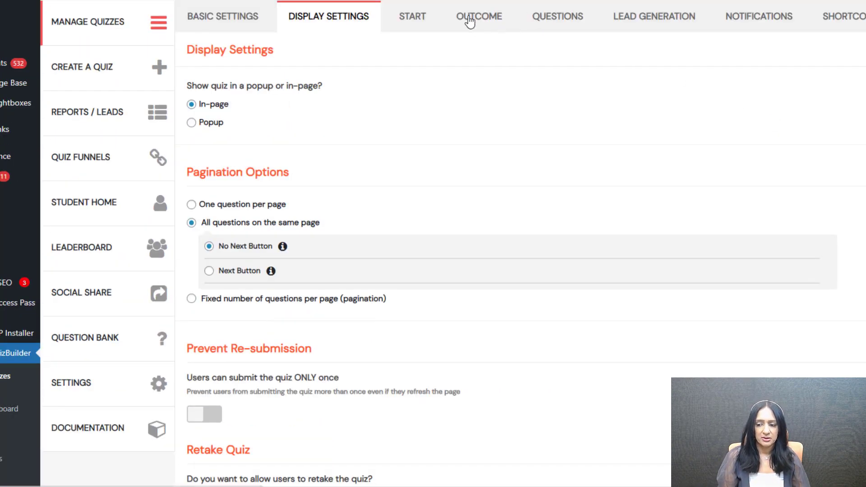
click(414, 17)
click(586, 137)
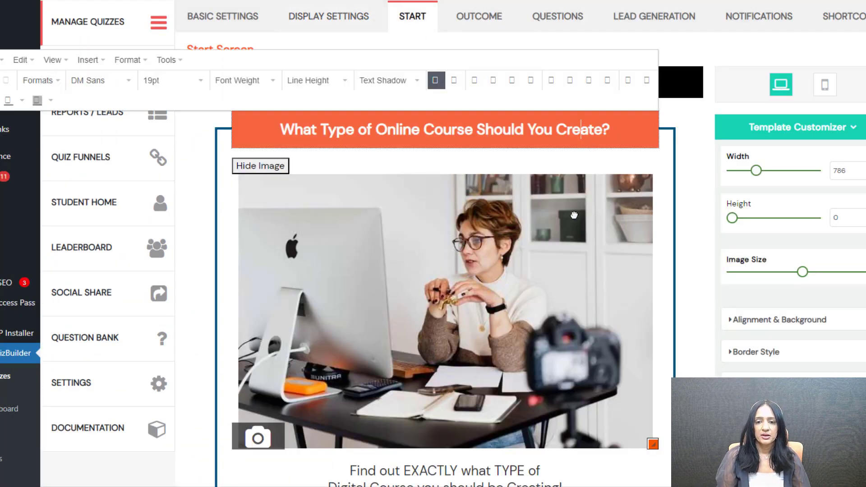
scroll(550, 265, down, 3)
scroll(550, 264, up, 3)
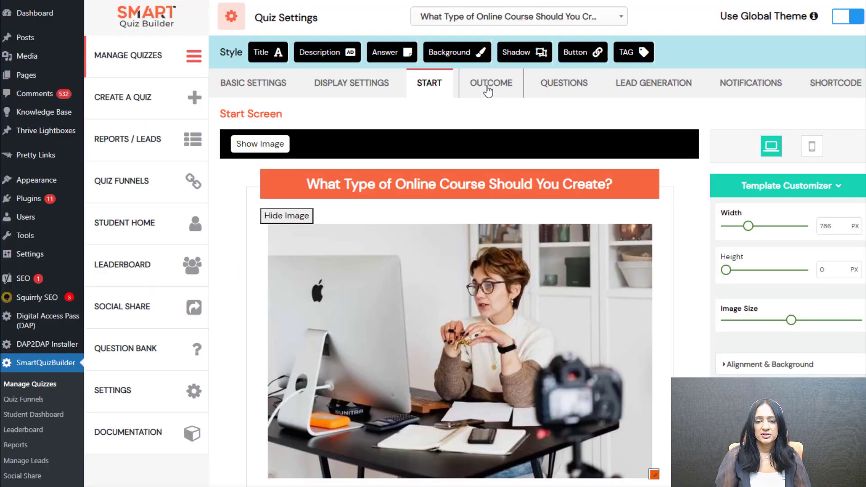
Look through the result screens for Outcomes 1 to 4 of the quiz.
click(479, 22)
click(254, 156)
click(329, 156)
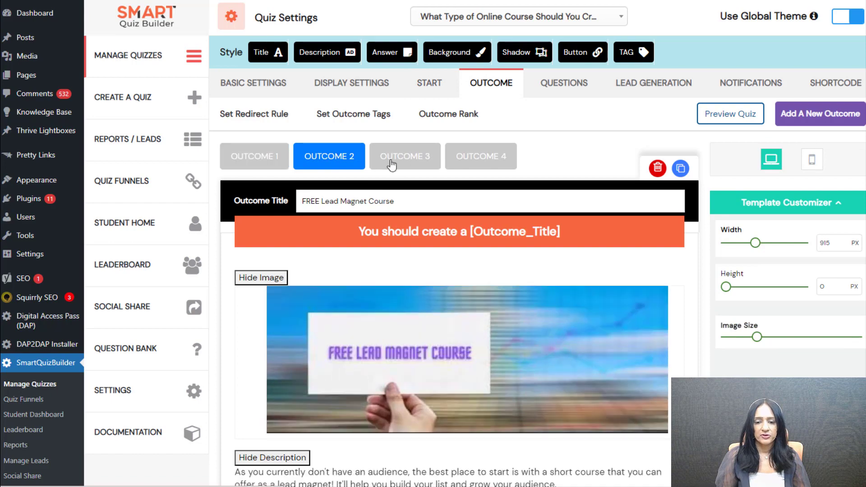
click(405, 156)
click(480, 156)
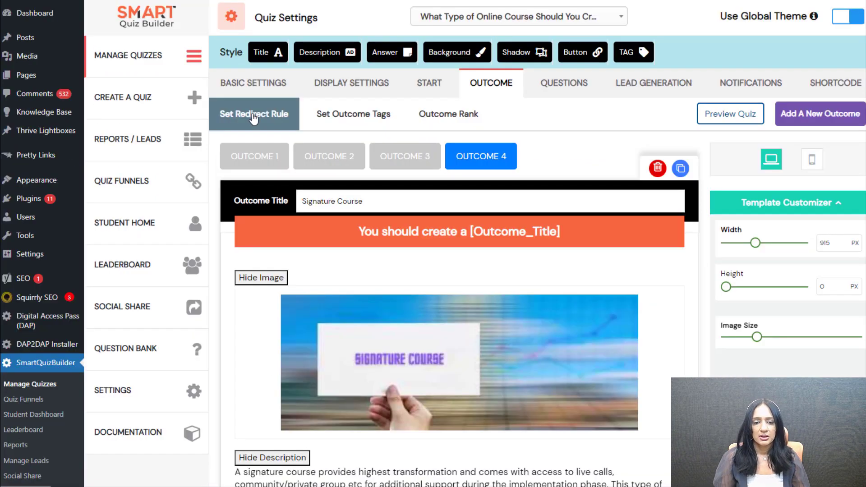
Inspect the outcome redirect rules, including the redirect URL field for Transformation Course, and close them without saving.
click(254, 114)
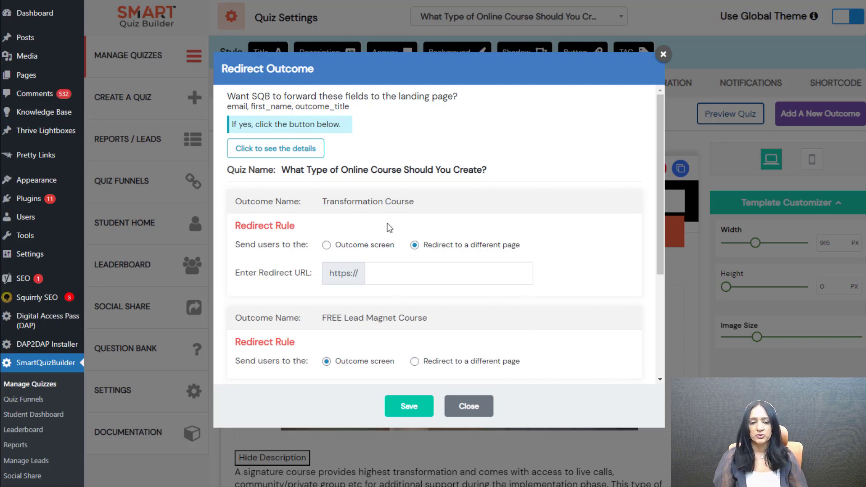
click(369, 275)
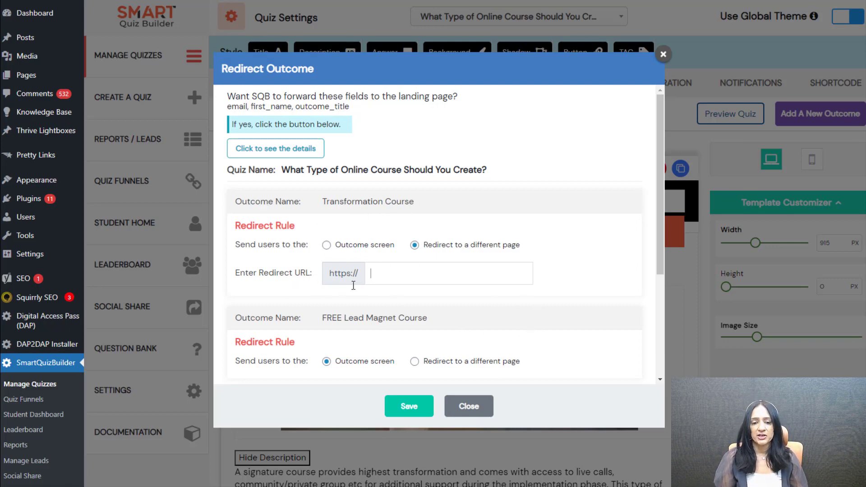
click(663, 54)
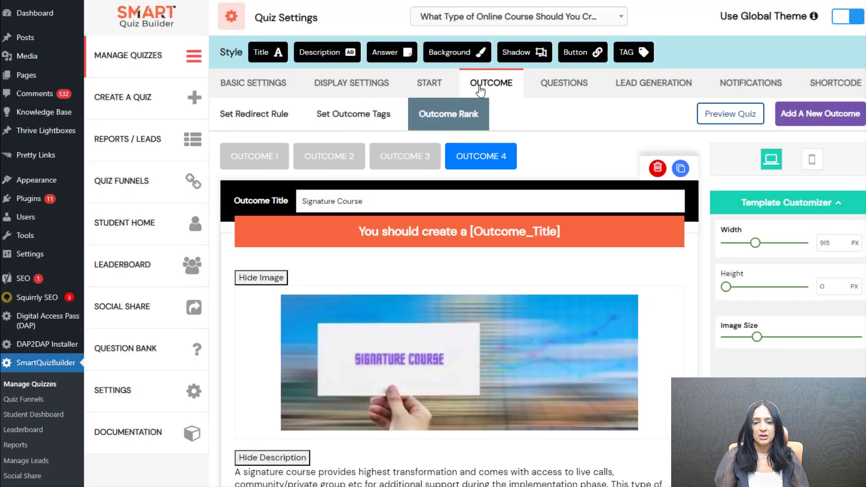
Look through the quiz's questions, including Question 1 and Question 2.
click(558, 85)
click(284, 153)
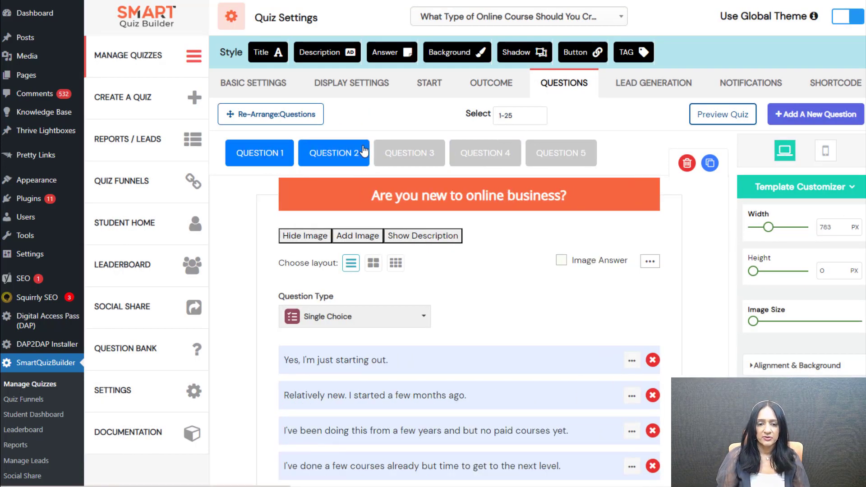
click(356, 153)
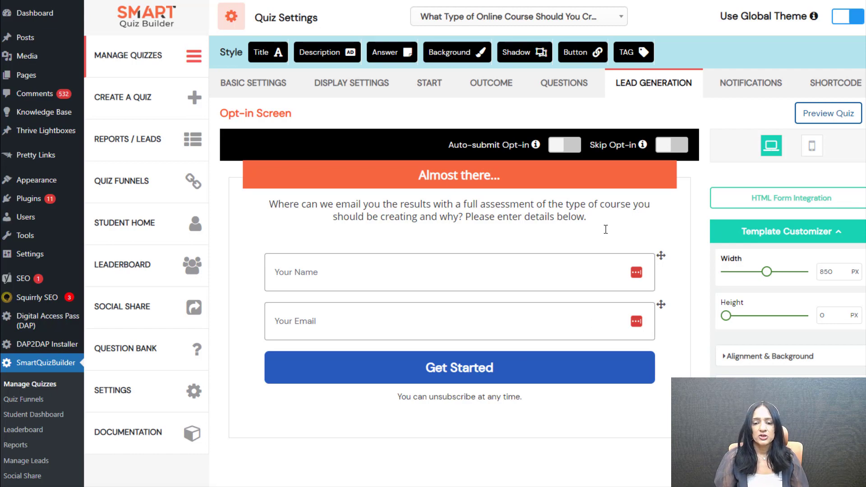
Enable My Email Platform under Connect with your Platform in the display settings and review the listed email services.
click(348, 91)
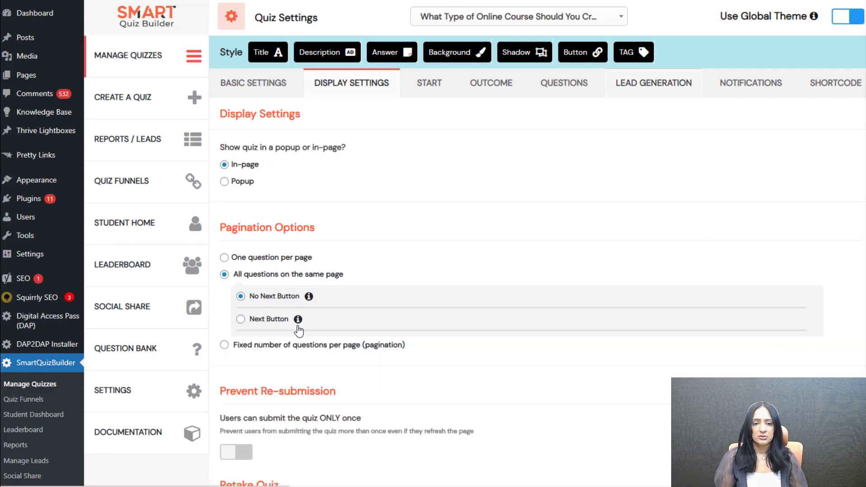
scroll(300, 327, down, 15)
scroll(298, 315, up, 3)
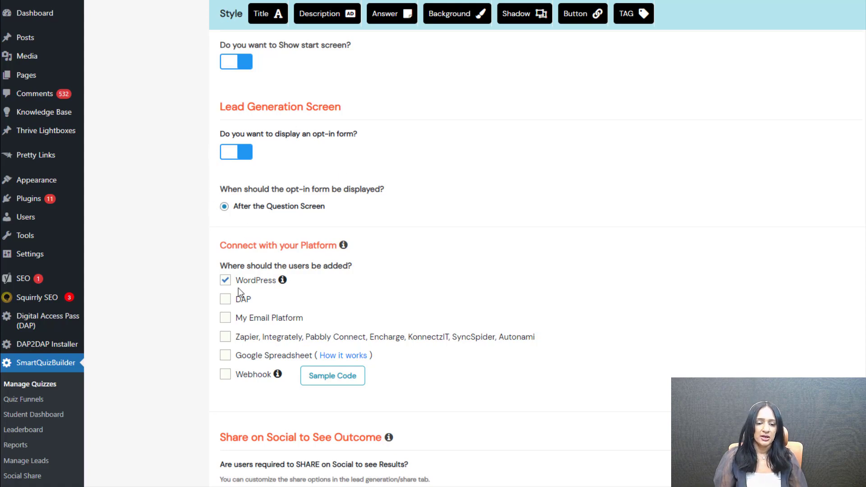
click(226, 318)
scroll(477, 343, down, 5)
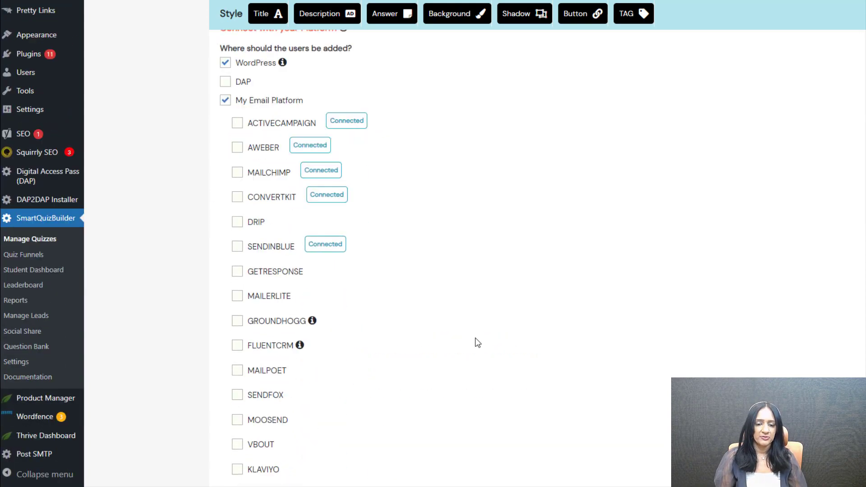
scroll(477, 343, up, 15)
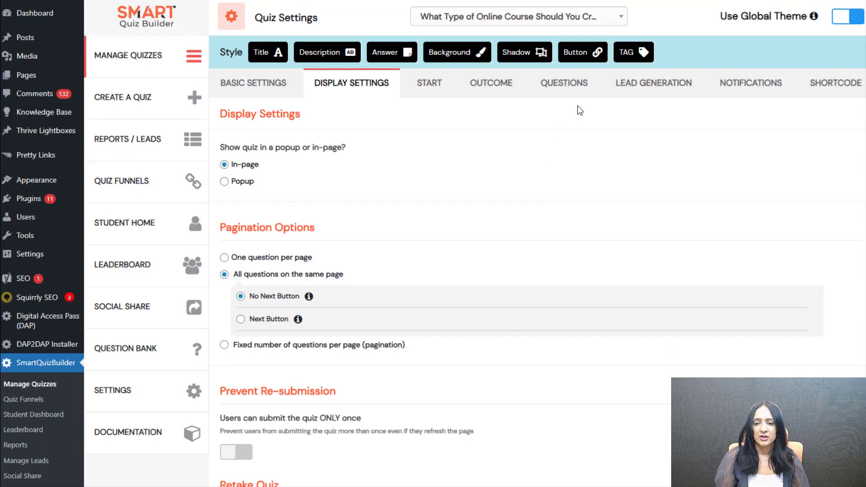
Review the Lead Generation opt-in screen and the Notifications settings, and copy the quiz shortcode.
click(630, 86)
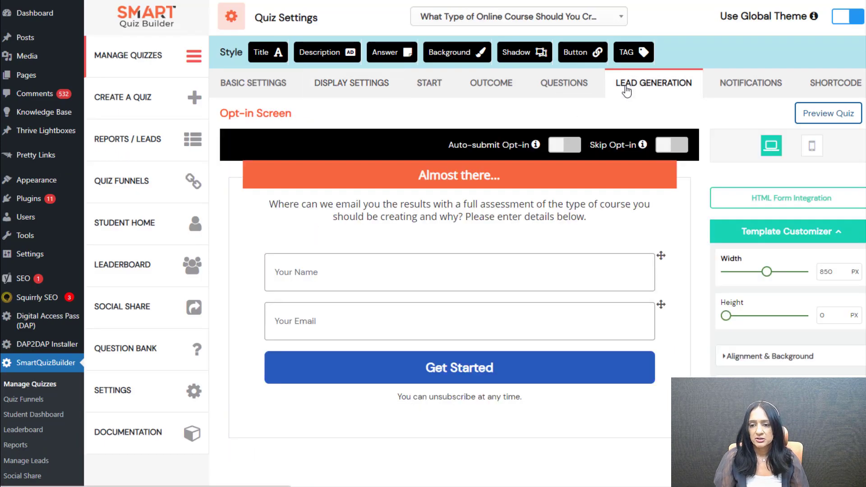
click(725, 86)
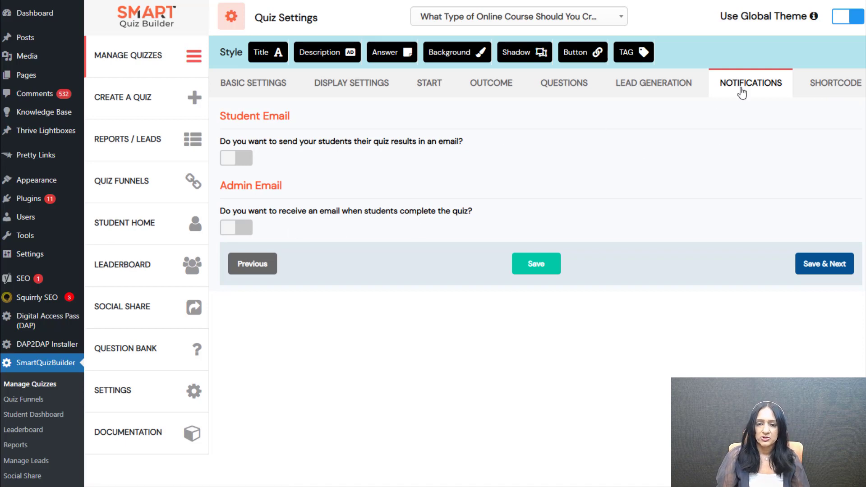
click(826, 86)
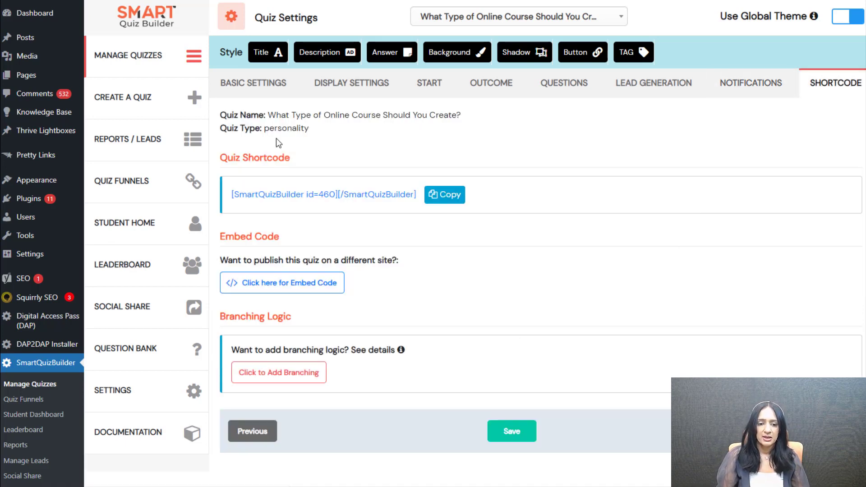
click(457, 196)
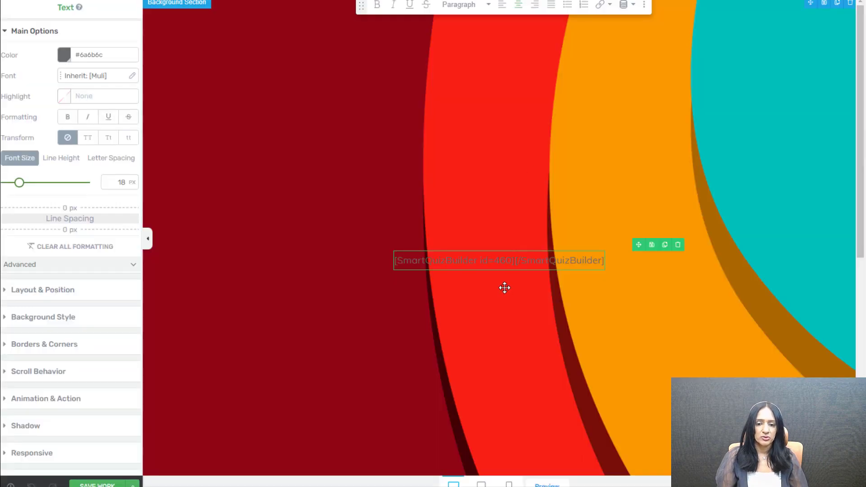
Examine the quiz ID in the shortcode placed on the landing page and the background section's Background Style image.
drag(494, 261, 500, 260)
double_click(496, 261)
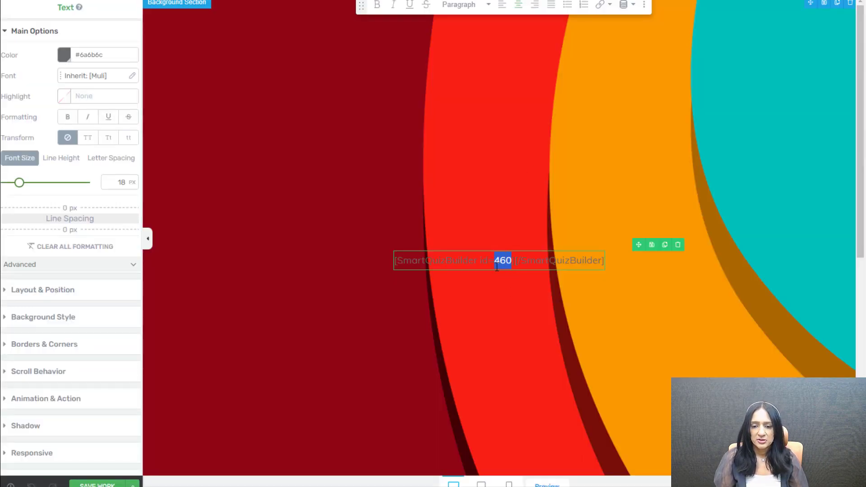
click(300, 332)
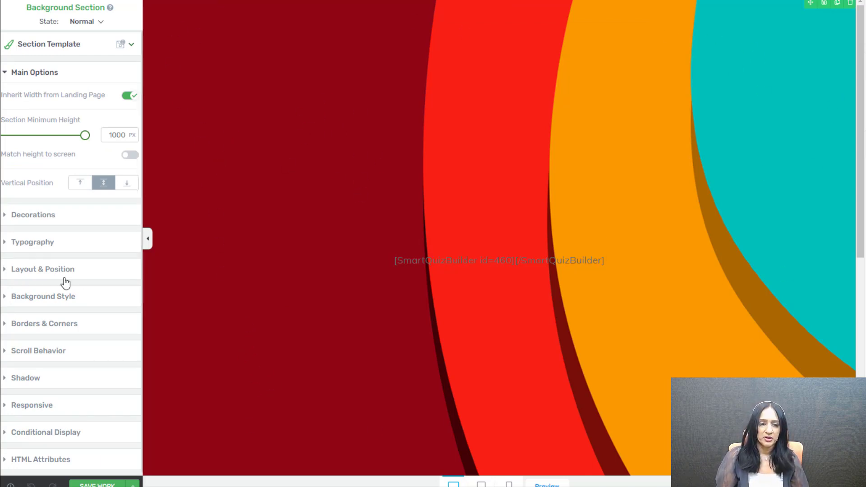
click(55, 297)
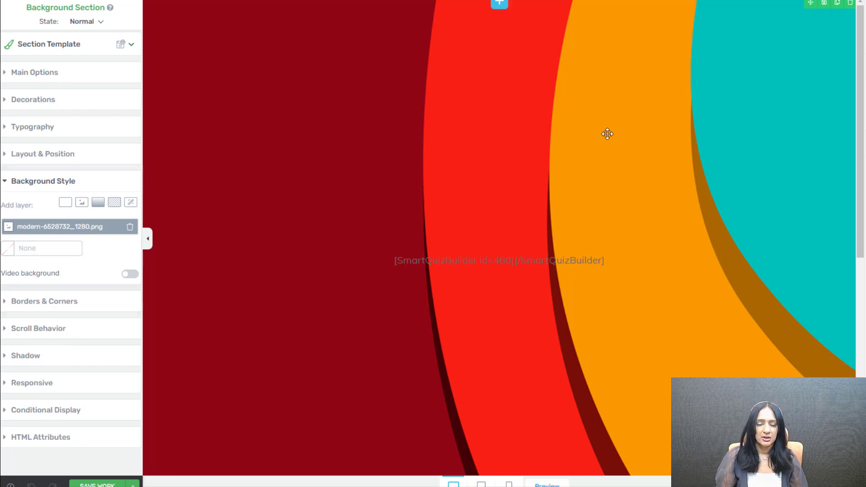
click(496, 264)
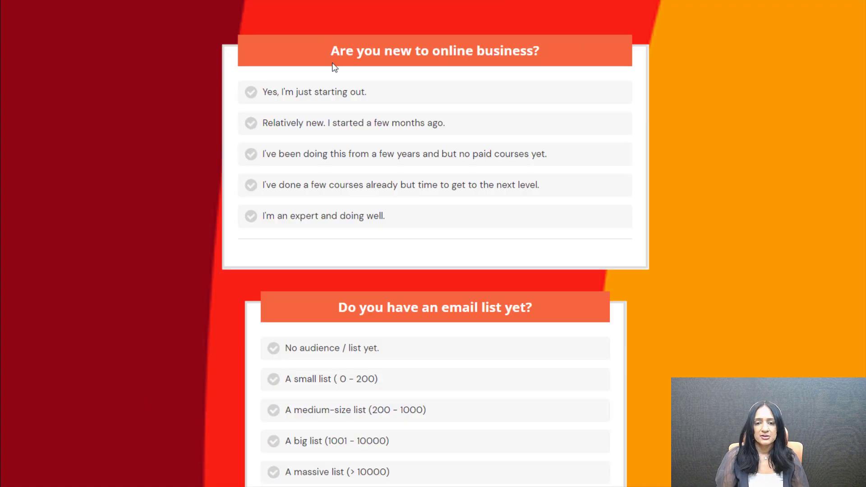
Look through the published personality quiz page with all its questions stacked on one page.
scroll(416, 274, down, 1)
scroll(416, 275, down, 5)
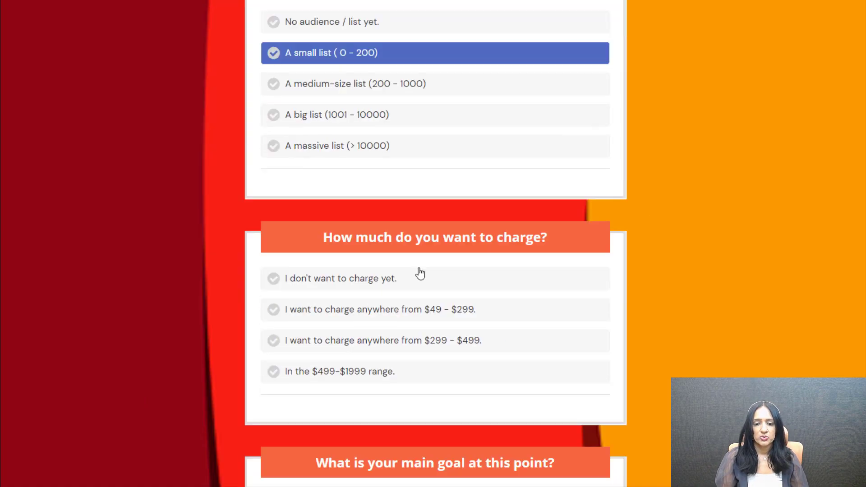
scroll(427, 323, down, 8)
scroll(824, 241, up, 15)
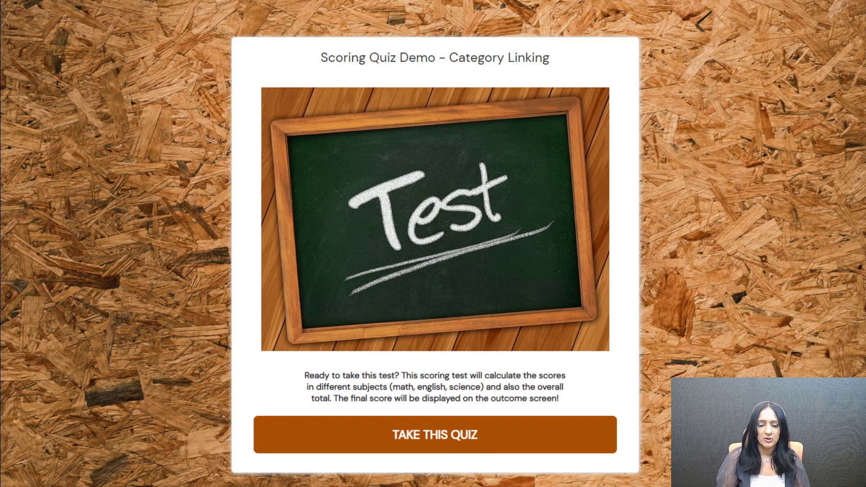
Start the Scoring Quiz Demo - Category Linking quiz and jump to its Science category.
click(469, 446)
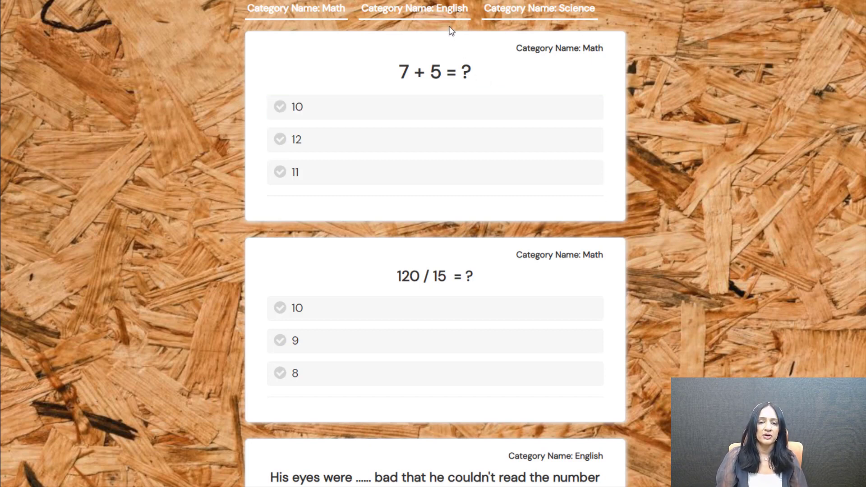
click(557, 10)
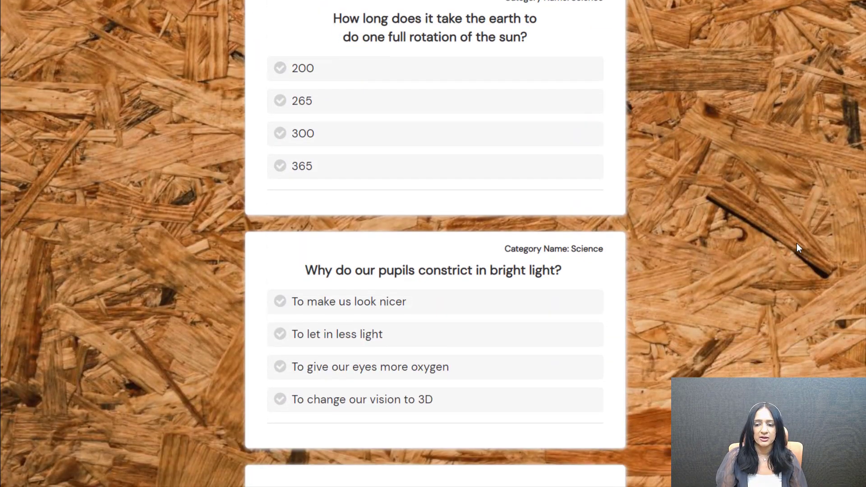
Examine the Category Name prefix and the category value above the question about pupils constricting in bright light.
drag(569, 247, 654, 309)
click(488, 256)
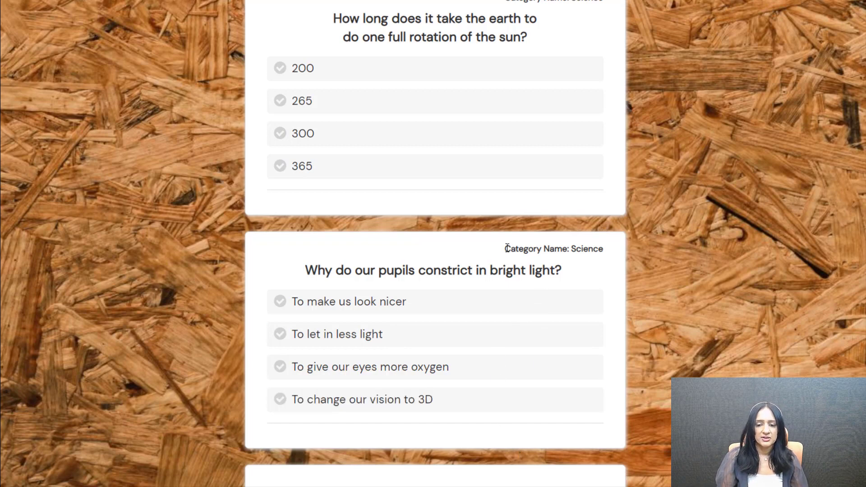
drag(507, 248, 584, 280)
click(535, 246)
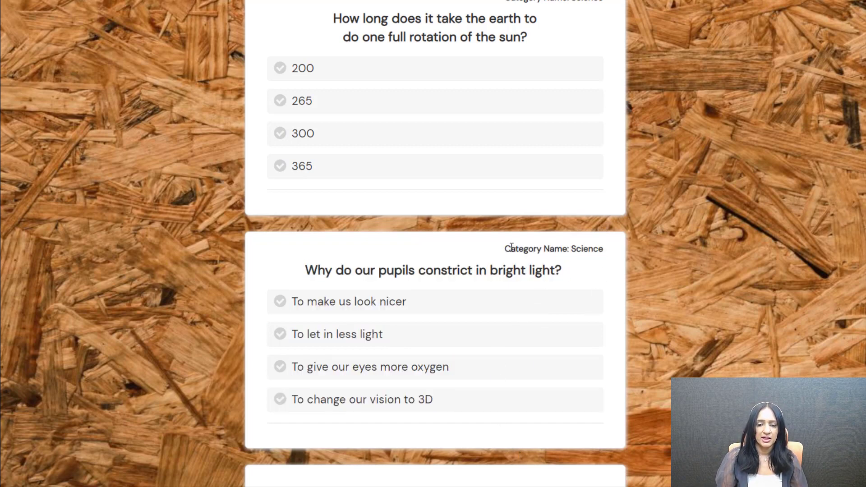
drag(540, 248, 568, 248)
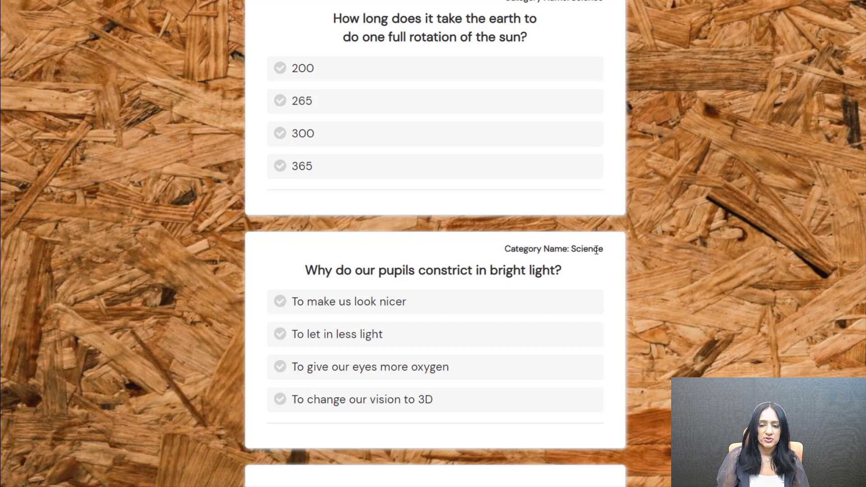
double_click(584, 249)
click(524, 244)
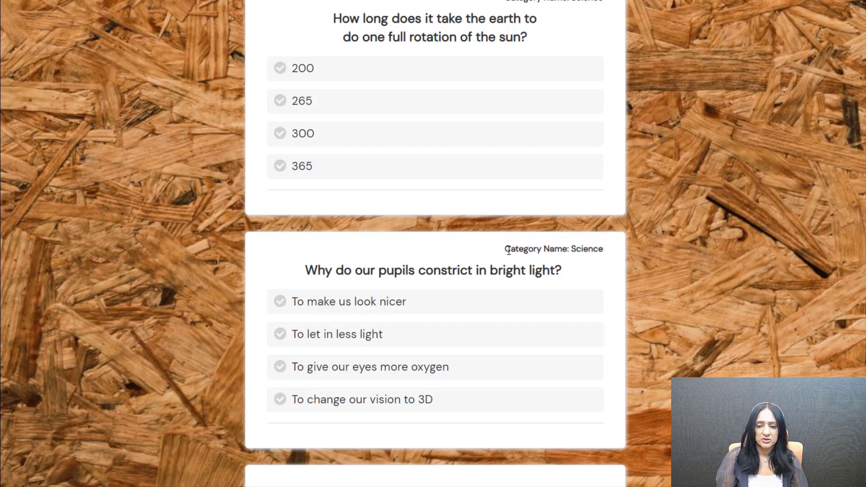
drag(505, 250, 573, 250)
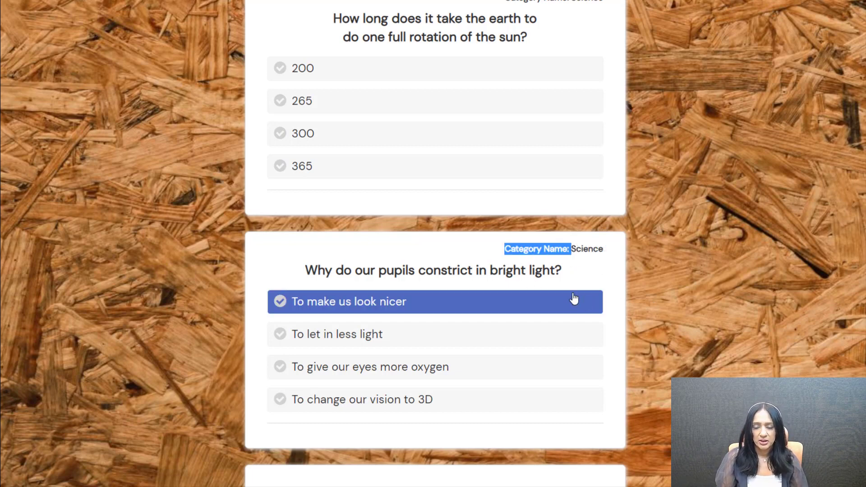
double_click(586, 249)
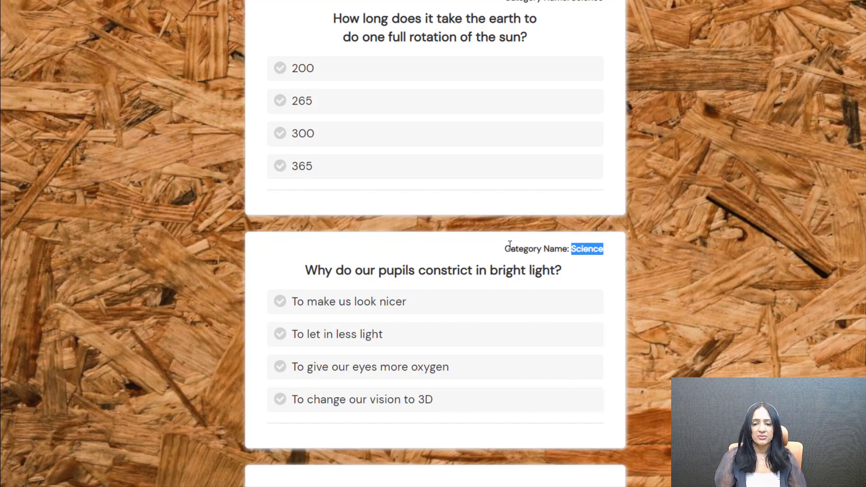
drag(506, 250, 570, 254)
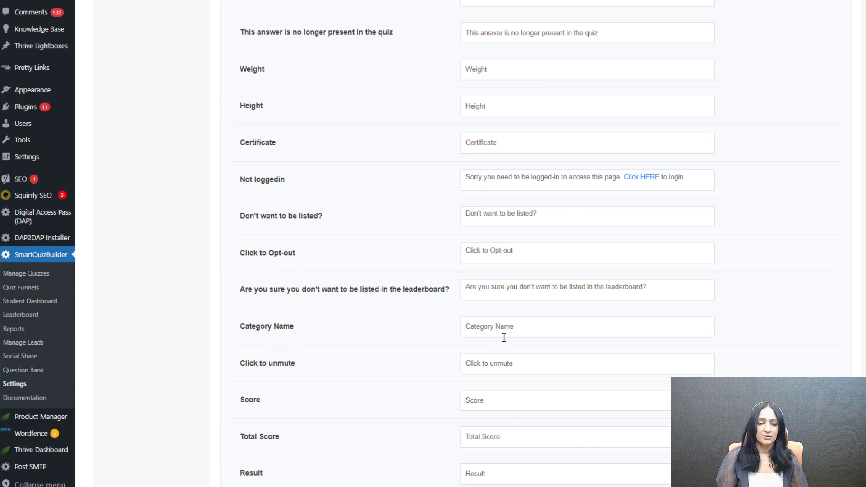
Clear the text of the Category Name label in the quiz settings.
drag(560, 327, 350, 300)
key(BackSpace)
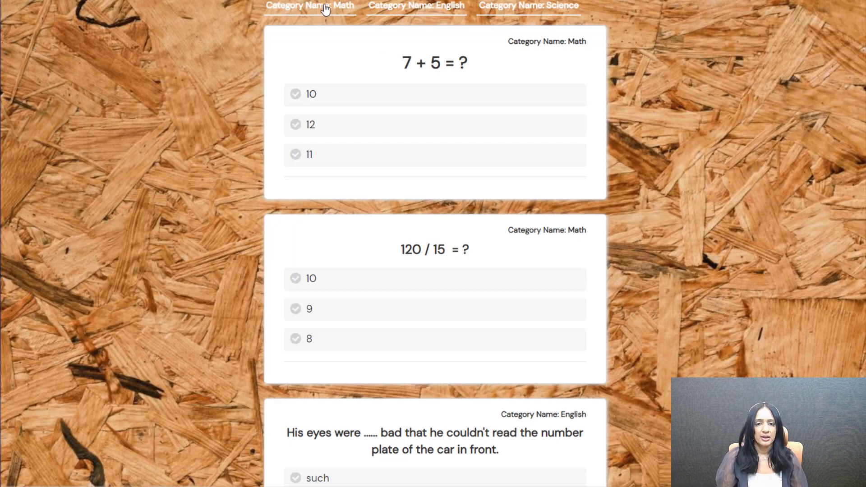
Answer the Math questions in the scoring quiz with 10 for 7 + 5 and 8 for 120 / 15.
click(332, 96)
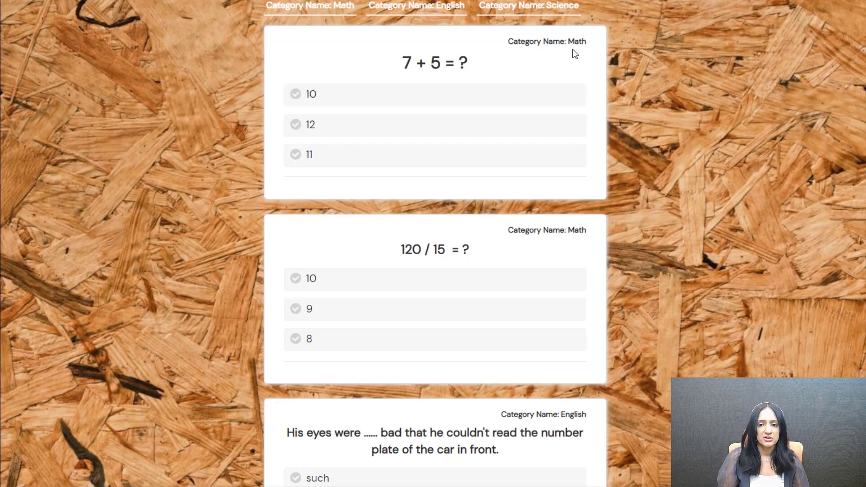
click(348, 94)
click(406, 309)
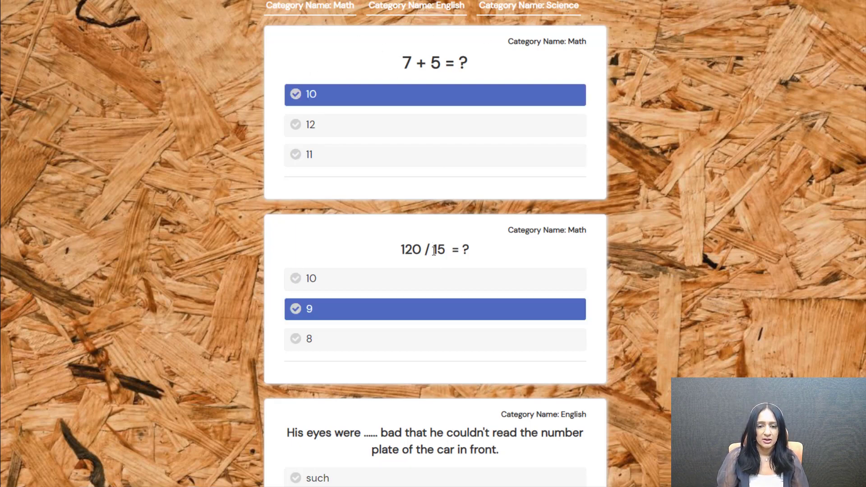
click(316, 339)
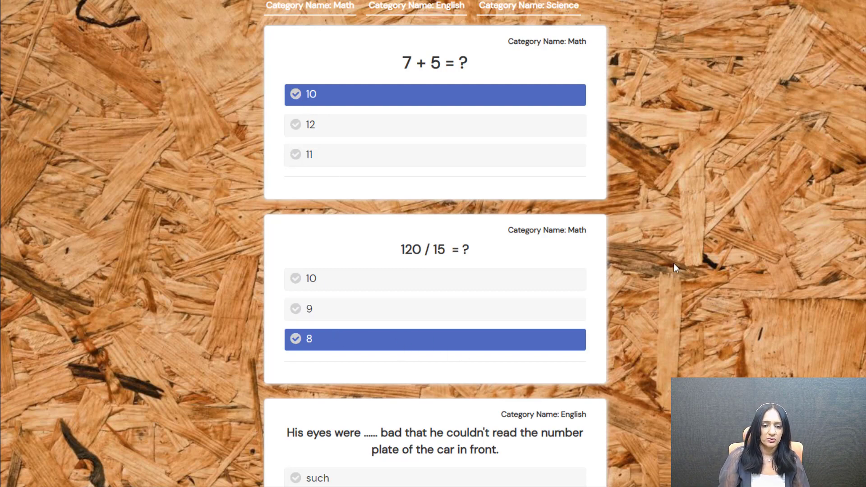
Answer the English questions with "so" for the number plate sentence and "first" for the company sentence.
scroll(673, 264, down, 3)
scroll(660, 268, down, 2)
click(335, 240)
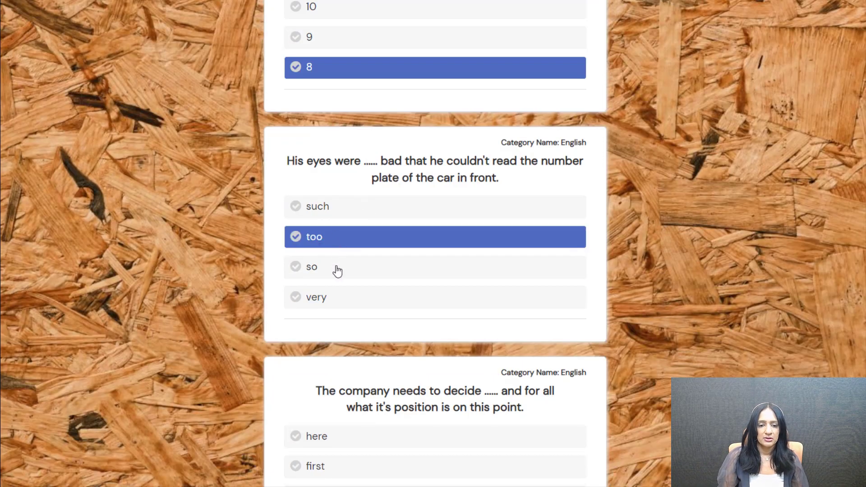
click(335, 267)
scroll(624, 305, down, 2)
click(440, 364)
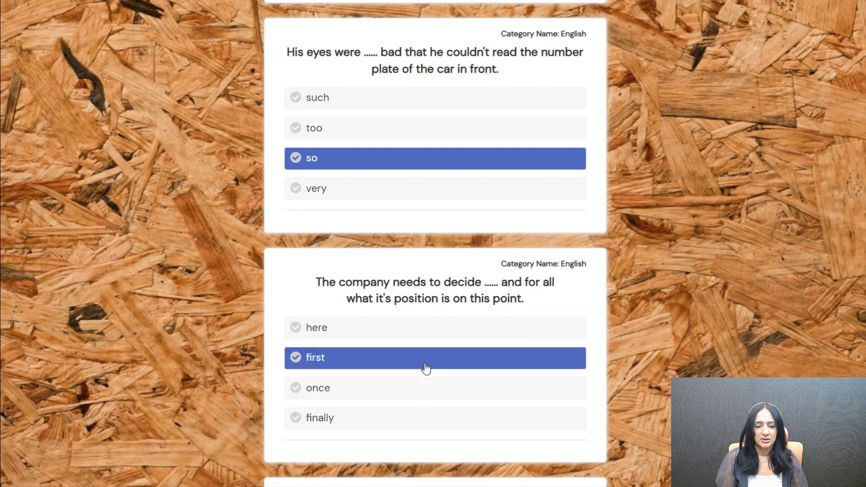
Answer the Science questions with "200" and "To let in less light", and submit the opt-in form to get the results.
scroll(599, 271, down, 5)
click(350, 321)
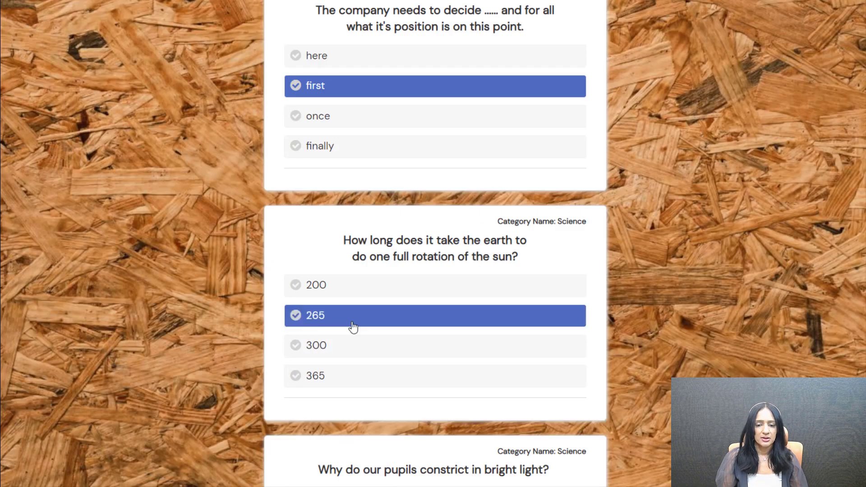
click(327, 289)
scroll(699, 289, down, 3)
click(448, 403)
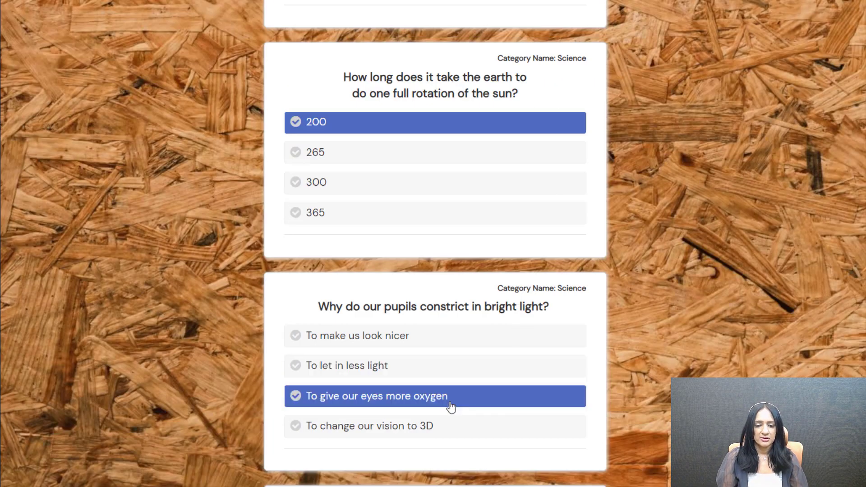
click(442, 373)
scroll(390, 292, down, 5)
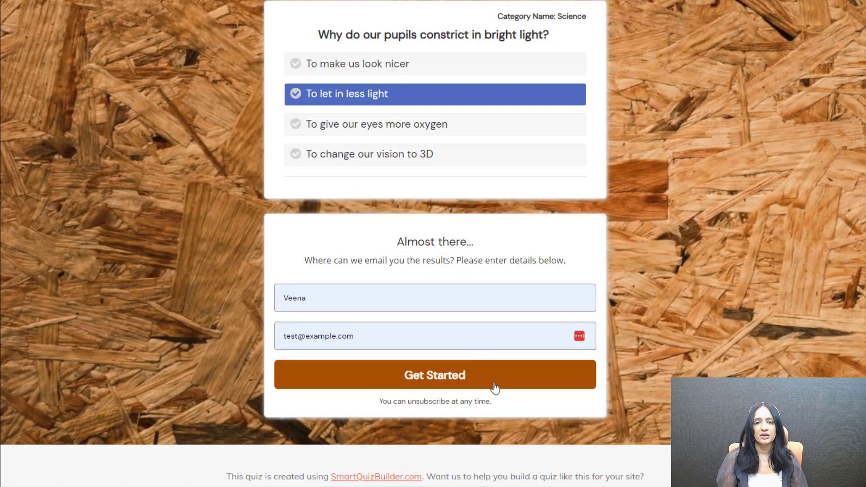
click(450, 365)
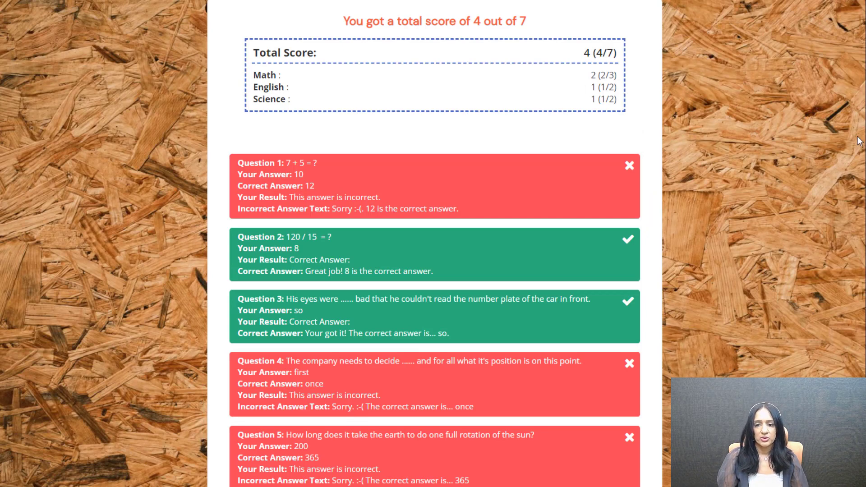
Review the per-question answers and the category percentages on the quiz results page.
scroll(859, 141, down, 3)
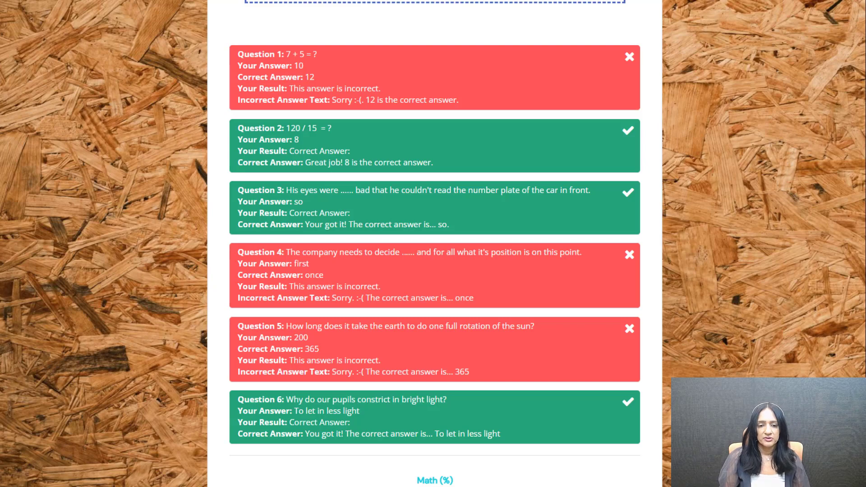
scroll(435, 243, down, 8)
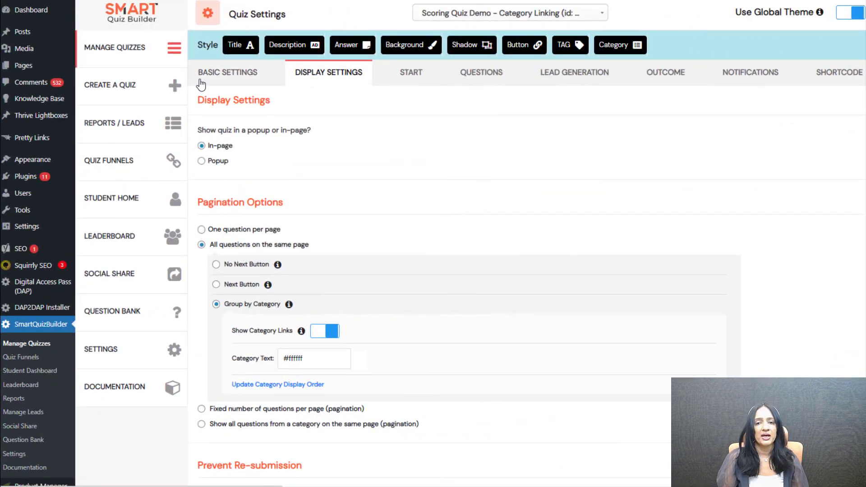
Check the quiz type in the basic settings and the pagination options in the display settings of the Category Linking quiz.
click(201, 82)
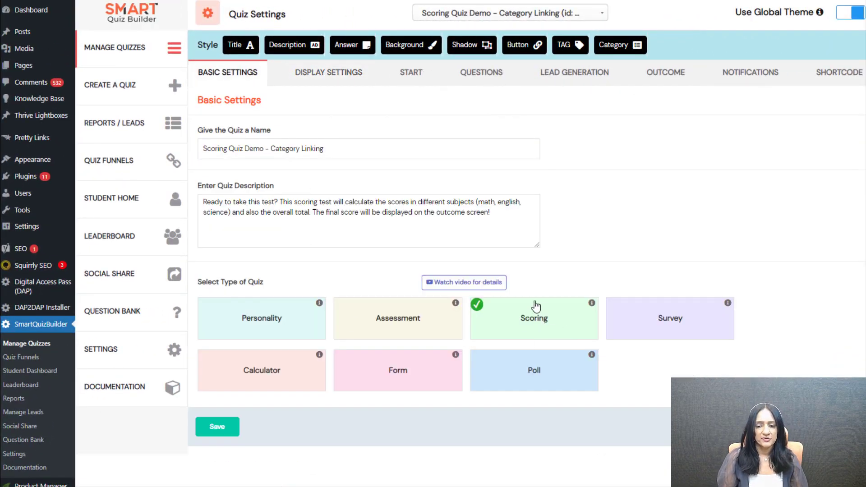
click(326, 75)
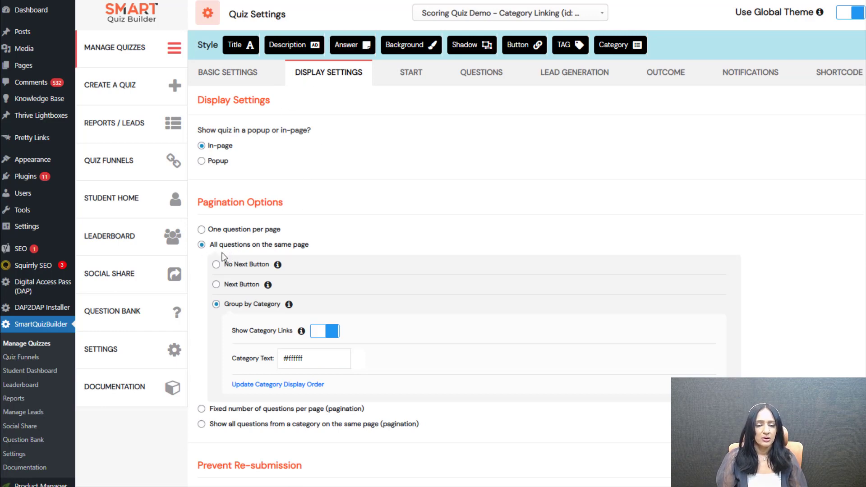
scroll(281, 316, down, 1)
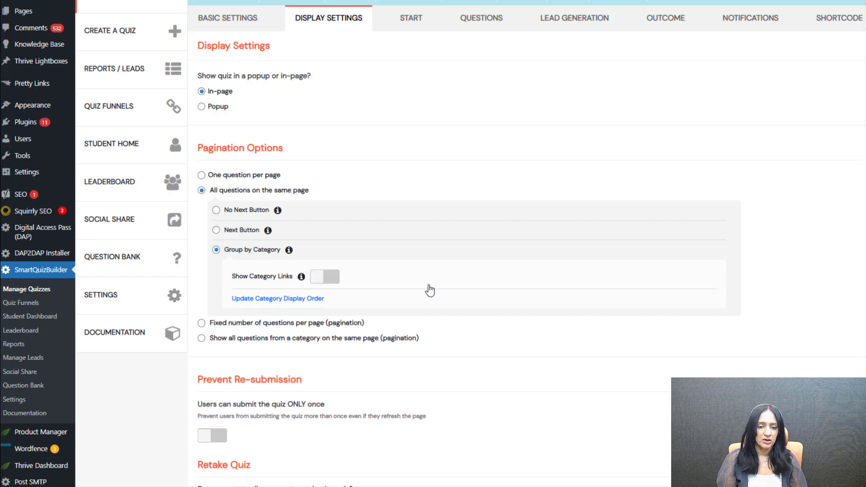
Turn on Show Category Links under Group by Category and set the category text colour to green #46ad20.
click(326, 276)
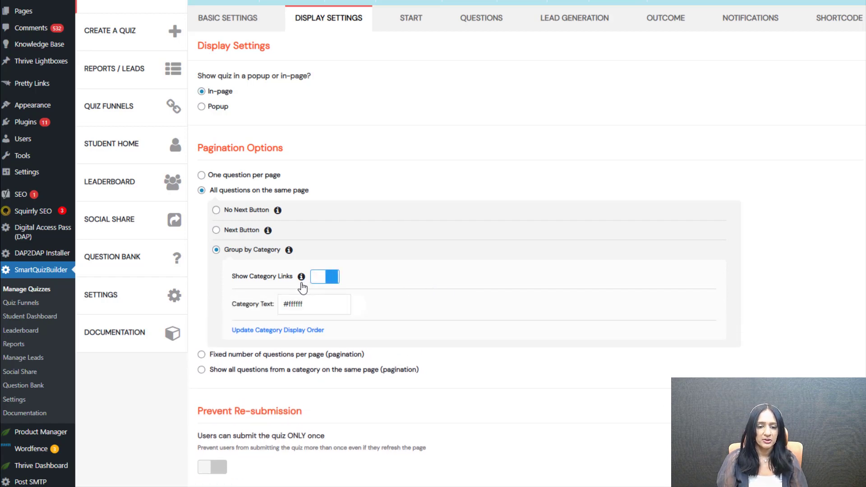
click(343, 306)
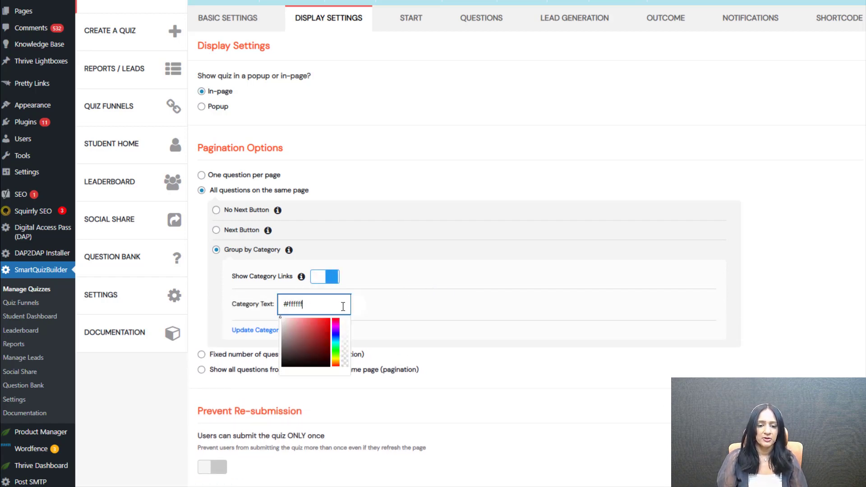
click(303, 325)
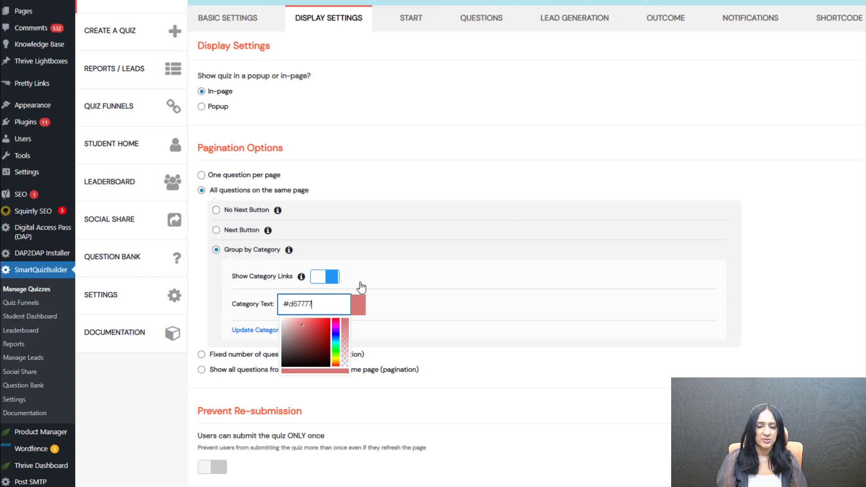
click(333, 347)
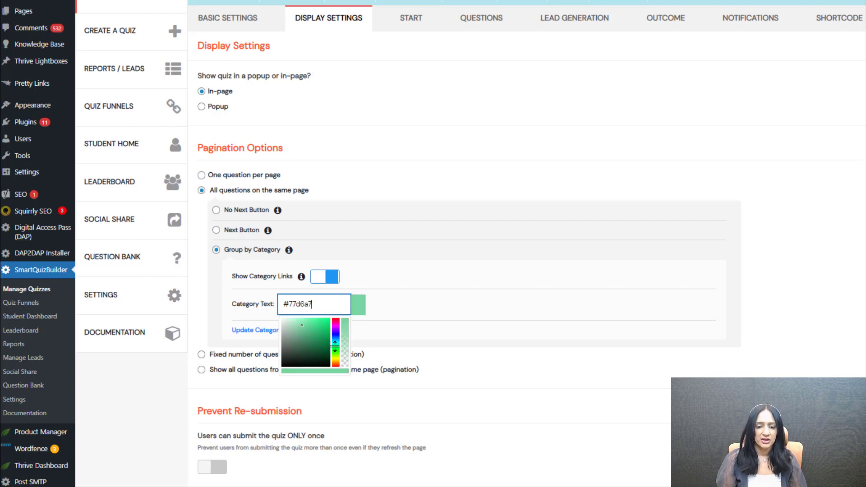
click(335, 359)
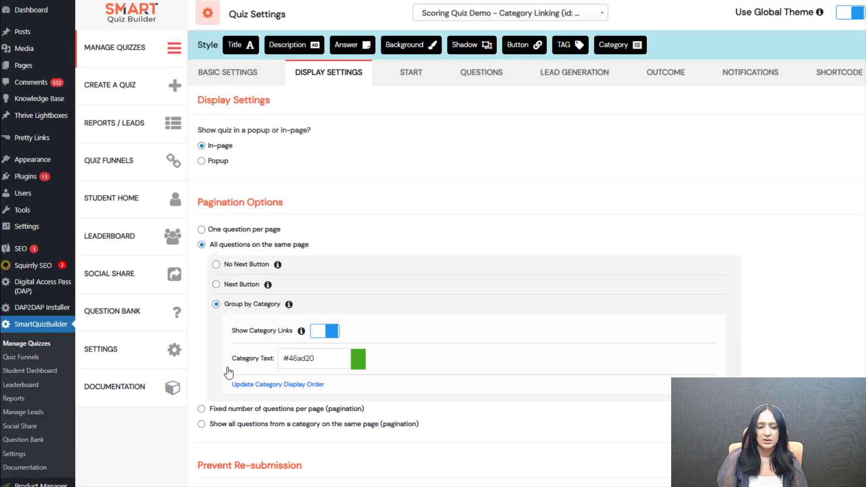
View the category re-ordering list from Update Category Display Order and close it without saving.
click(300, 387)
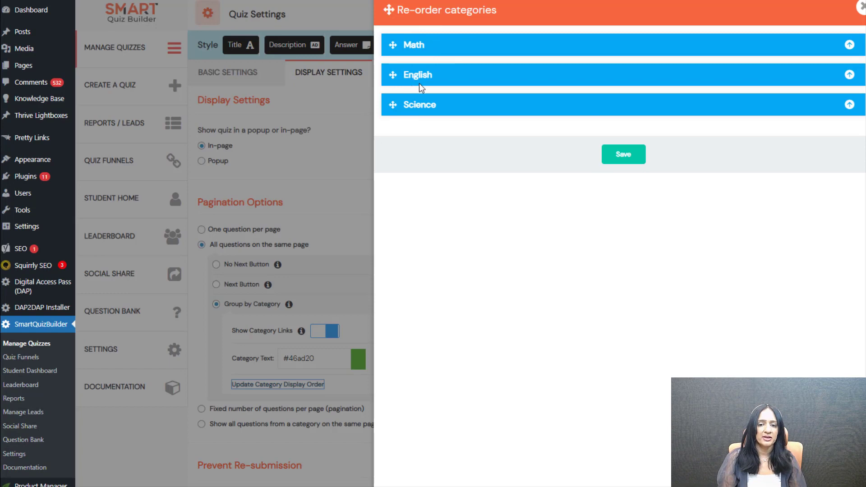
mouse_move(388, 45)
mouse_down()
mouse_move(385, 71)
mouse_move(393, 50)
mouse_up()
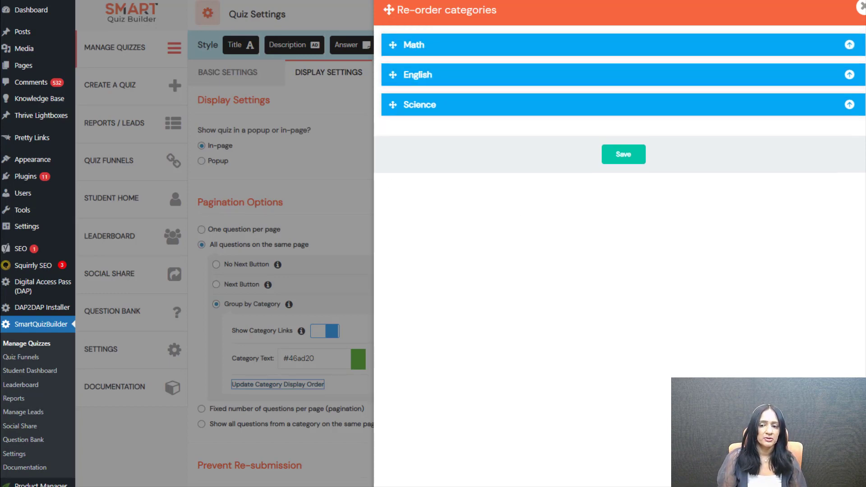
click(861, 9)
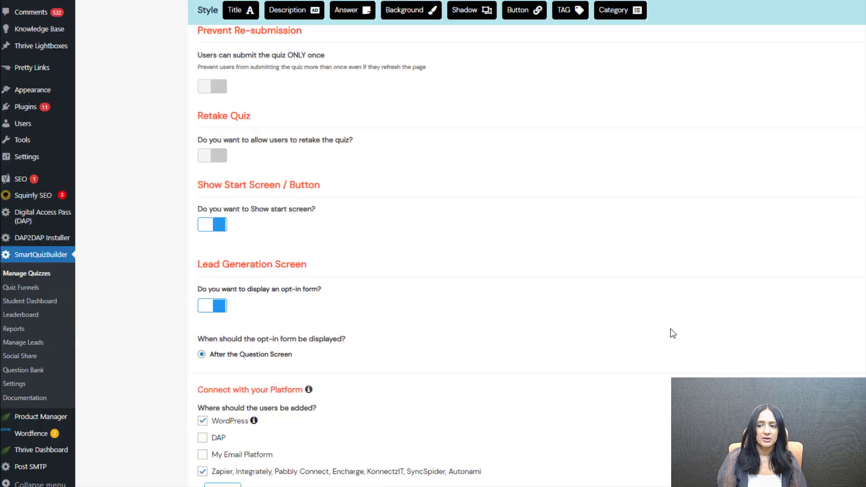
Save the display settings and check the category links and questions on the published quiz page.
scroll(671, 333, down, 5)
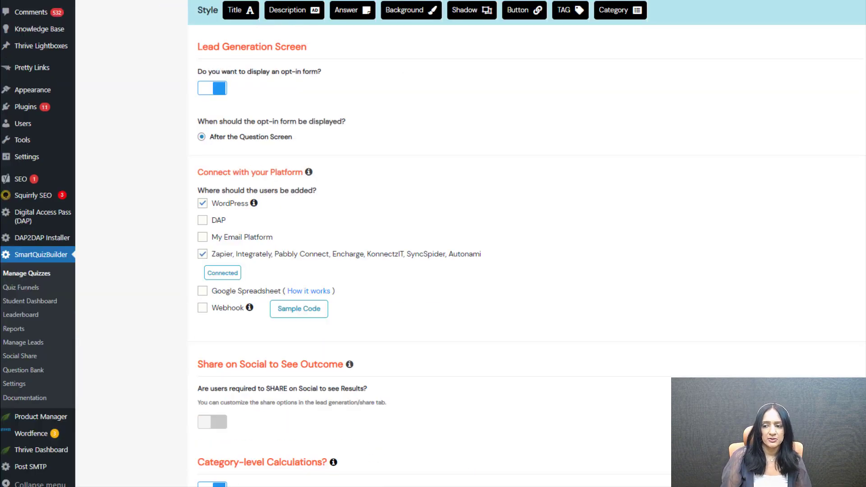
scroll(594, 397, down, 10)
click(524, 417)
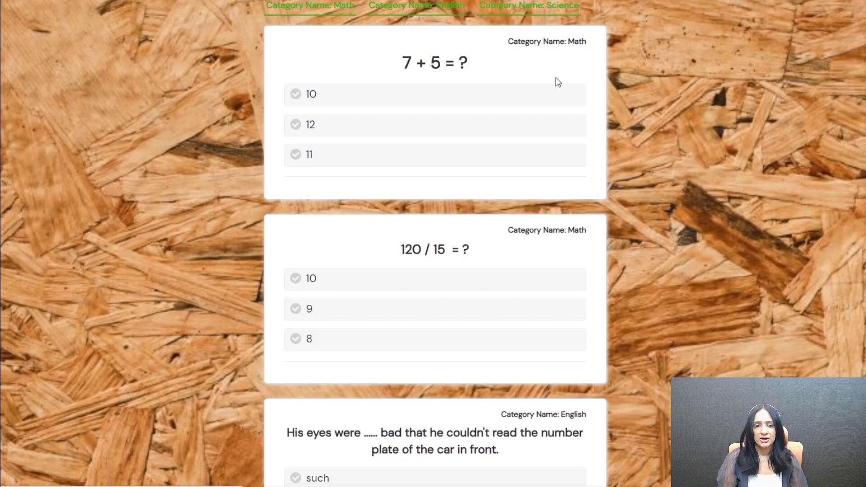
scroll(196, 126, down, 6)
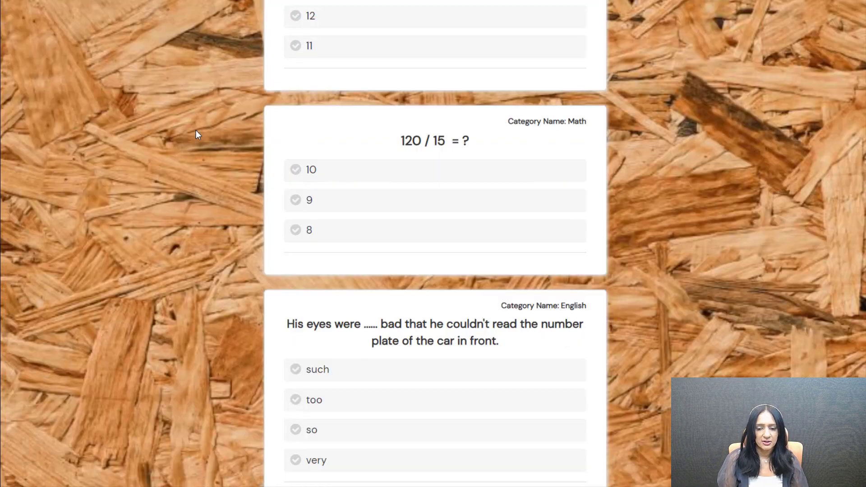
scroll(197, 134, up, 6)
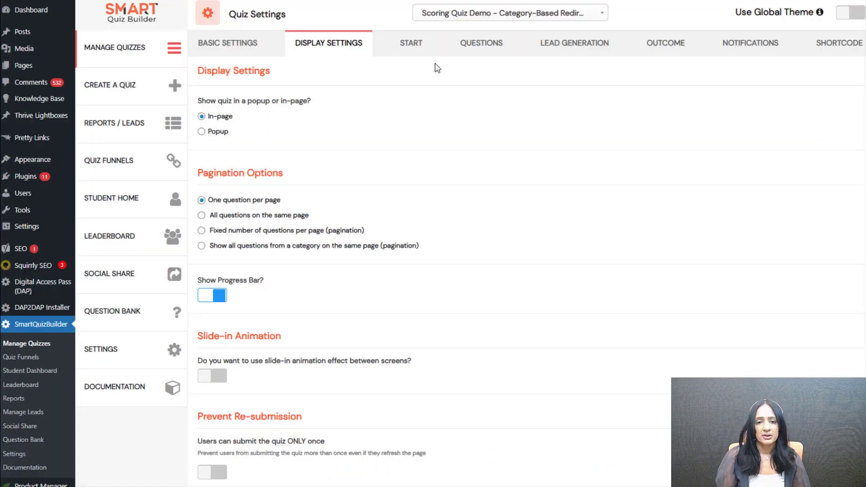
Look through the start screen and the display settings of the Category-Based Redirect scoring quiz.
click(426, 47)
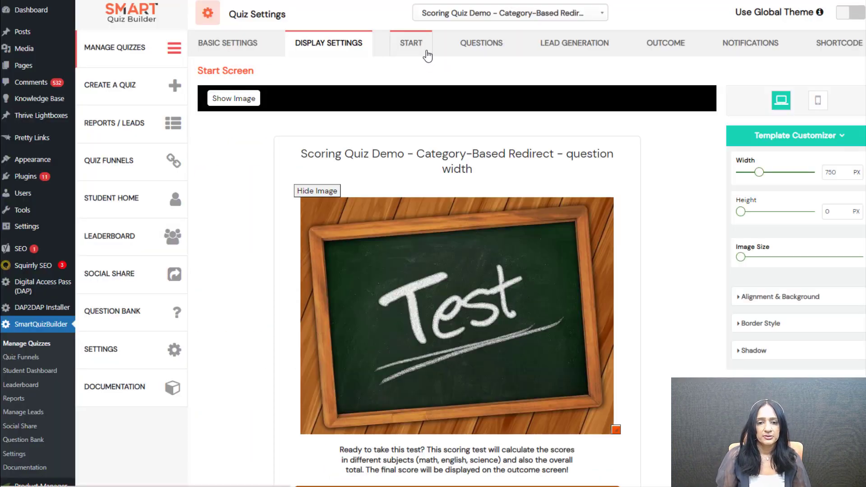
scroll(676, 212, up, 2)
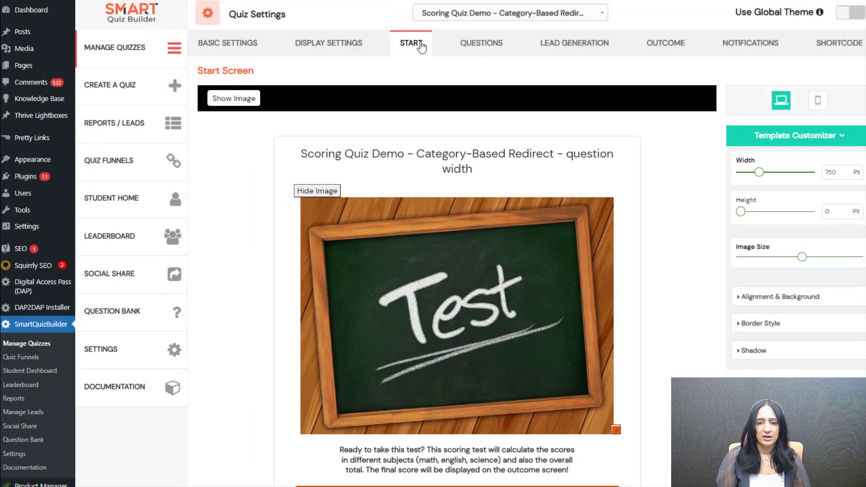
click(321, 44)
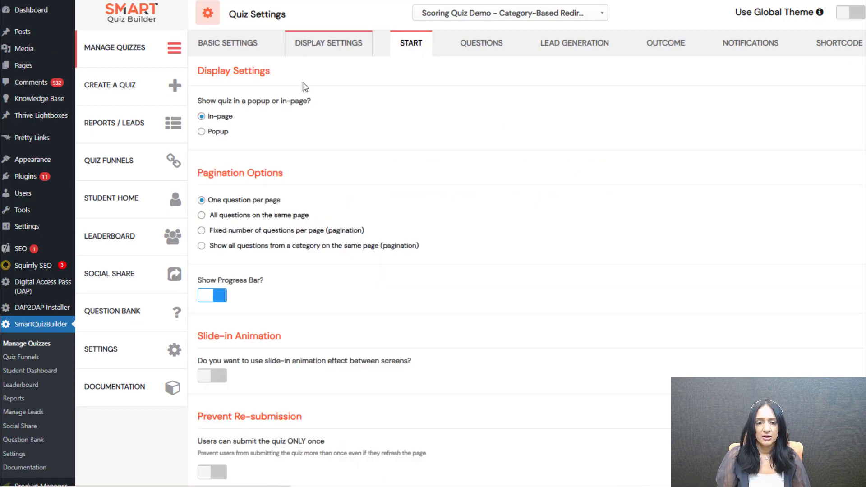
scroll(306, 180, down, 20)
scroll(315, 256, down, 20)
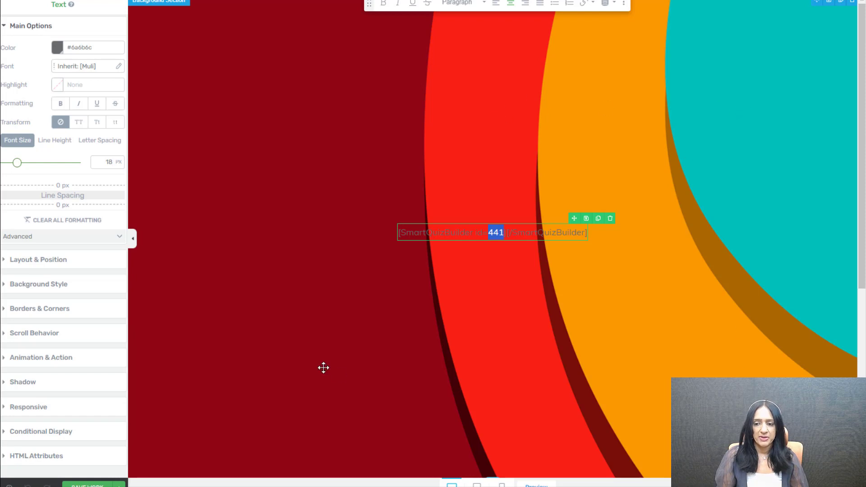
Select the background section behind the quiz shortcode in the page editor to view its main options.
click(336, 215)
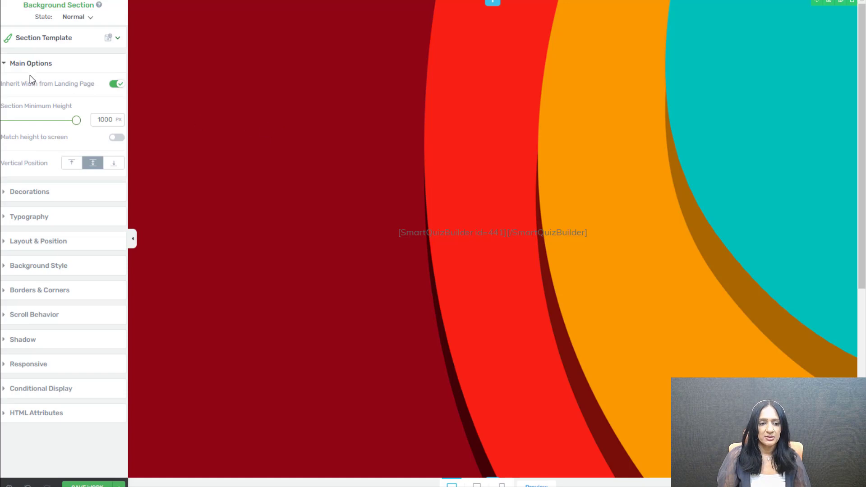
click(25, 90)
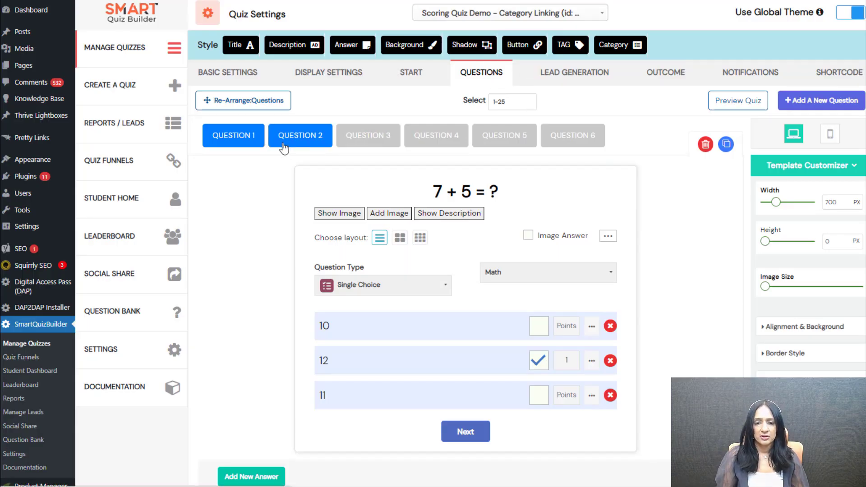
Check the category assigned to questions 2 to 5 of the Category Linking quiz and view the available category choices.
click(276, 147)
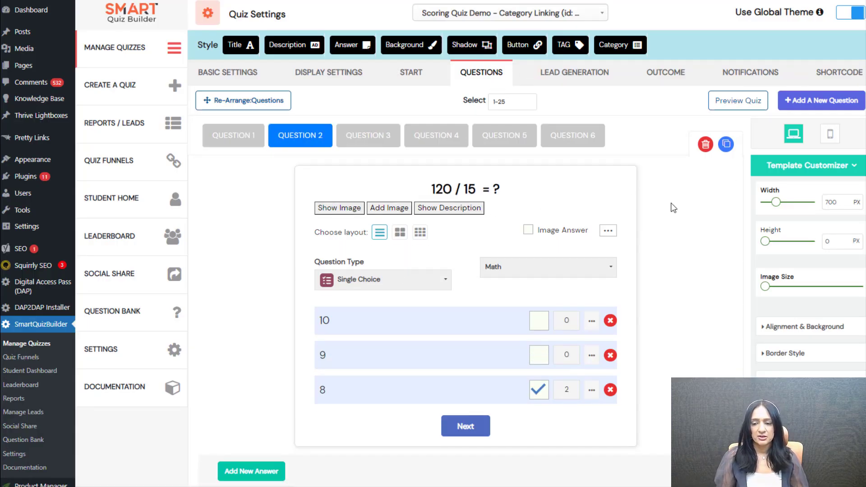
click(515, 270)
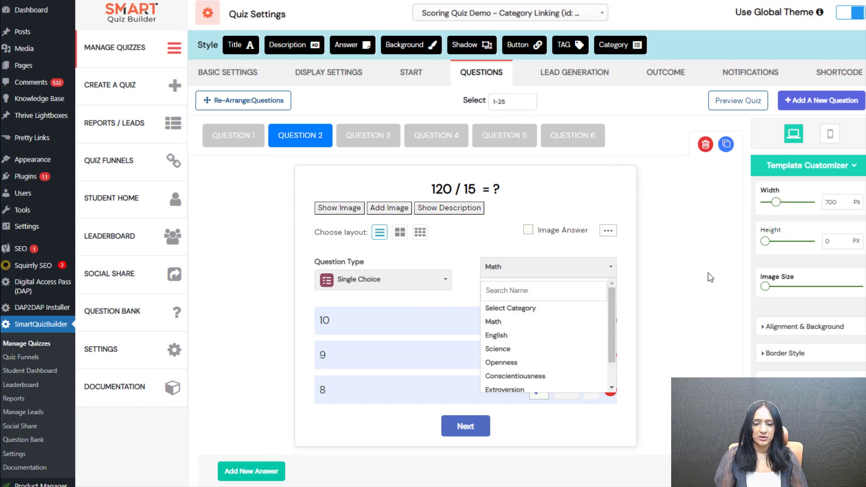
click(679, 271)
click(376, 140)
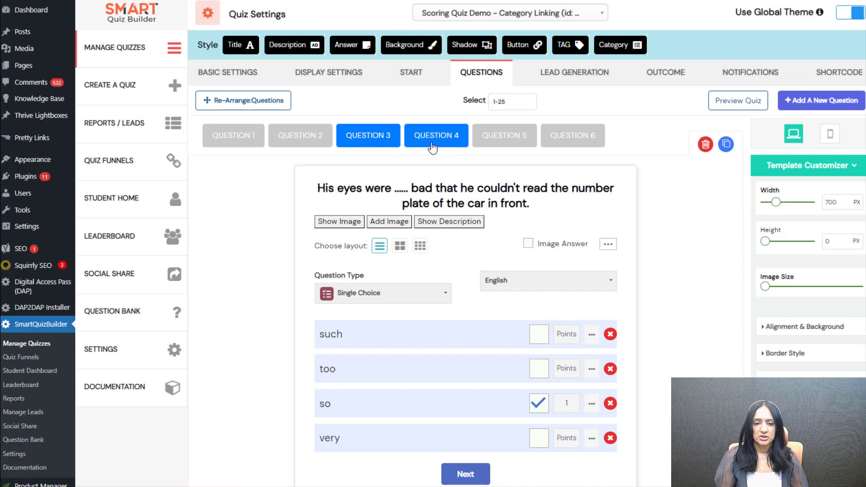
click(445, 148)
click(495, 139)
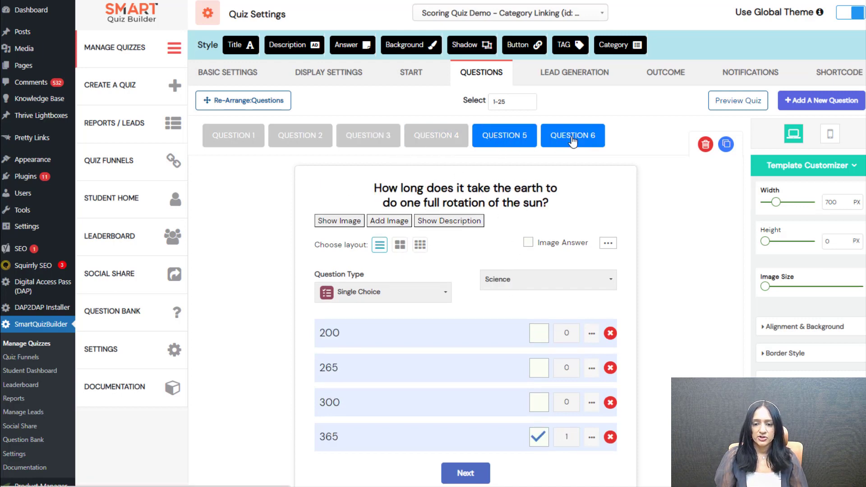
click(537, 280)
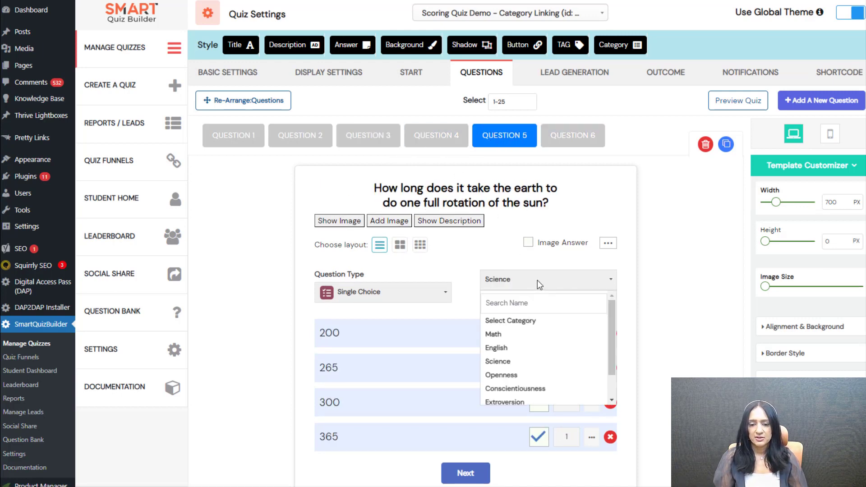
click(686, 300)
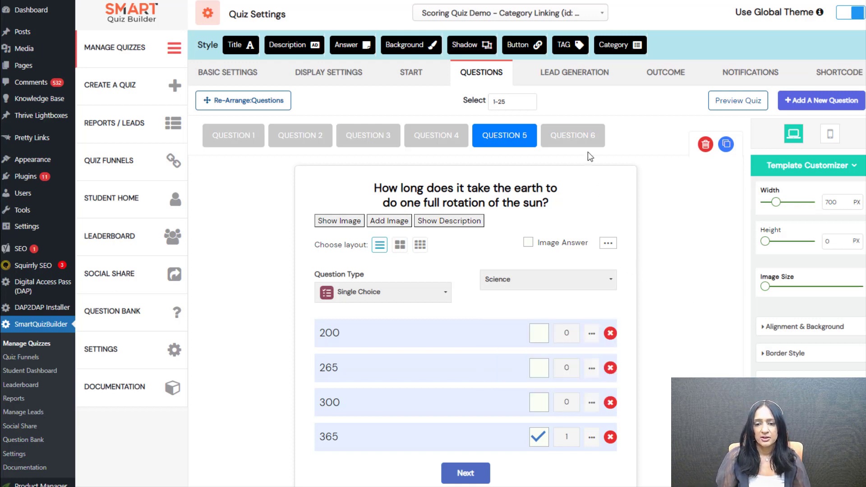
View the quiz's opt-in screen and its outcome screens.
click(571, 79)
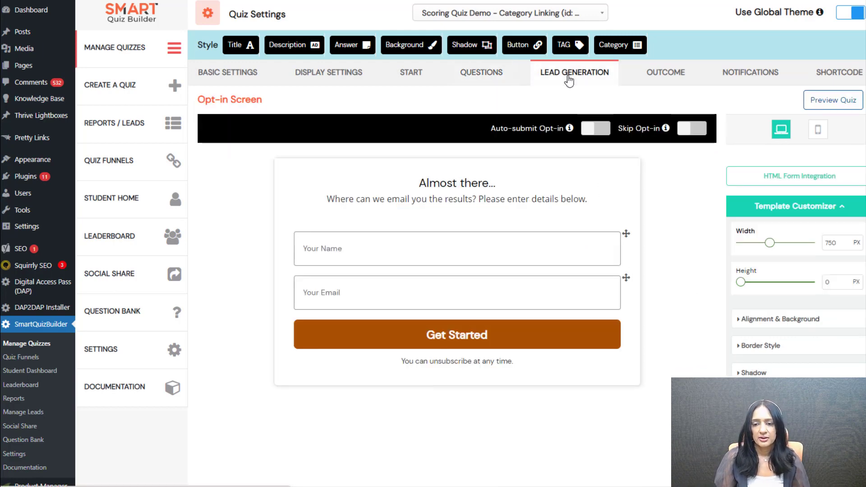
click(661, 84)
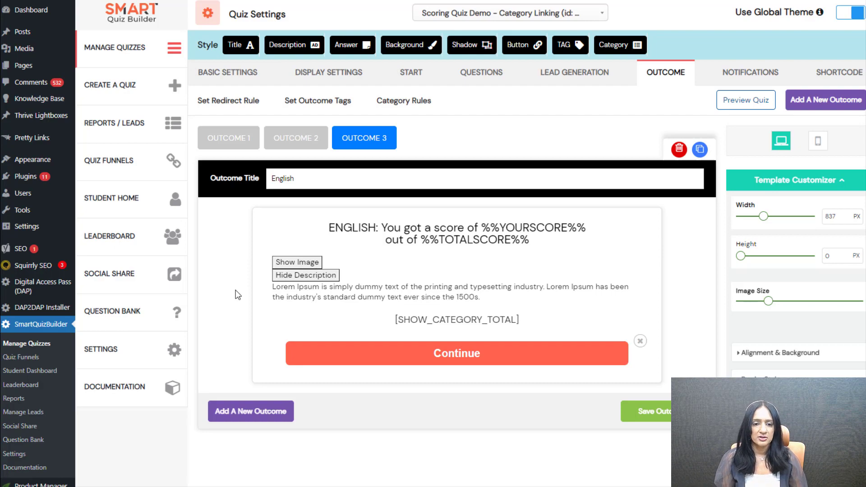
Review the display settings and open the category rules that assign each category to an outcome.
click(315, 70)
scroll(429, 352, down, 5)
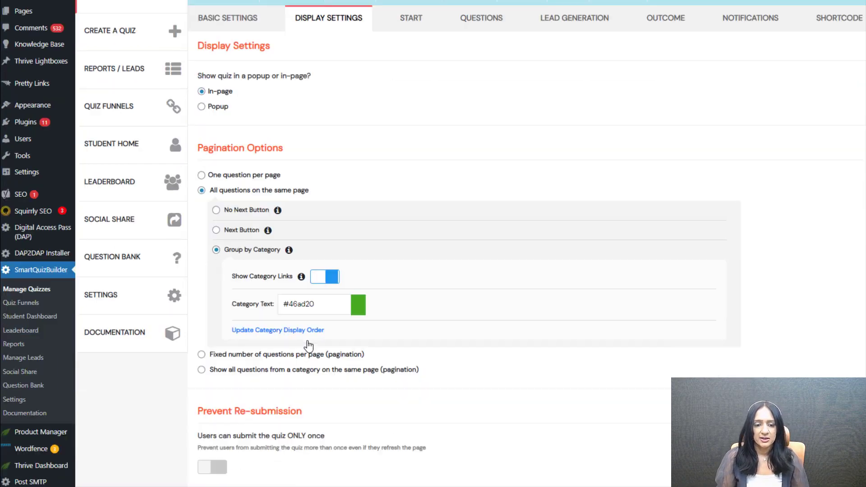
scroll(445, 364, down, 15)
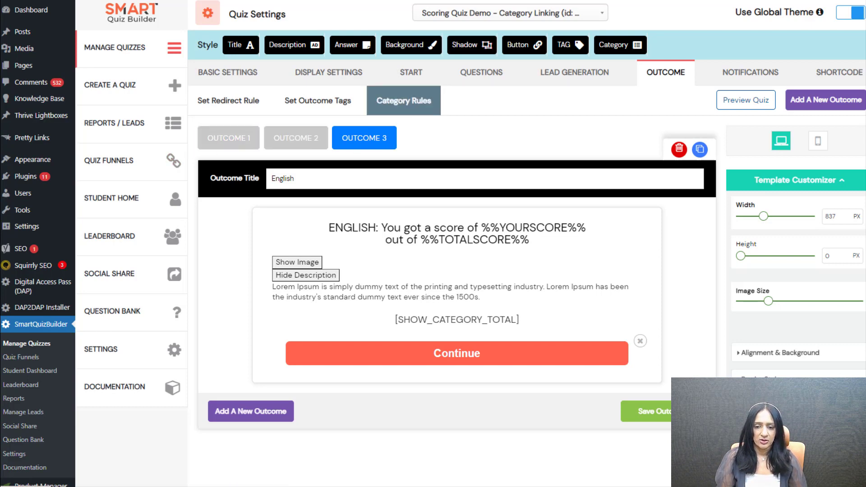
click(404, 100)
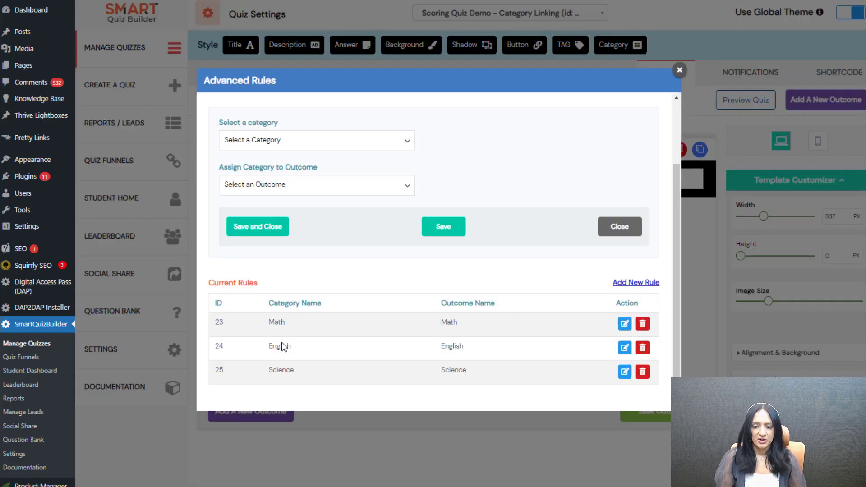